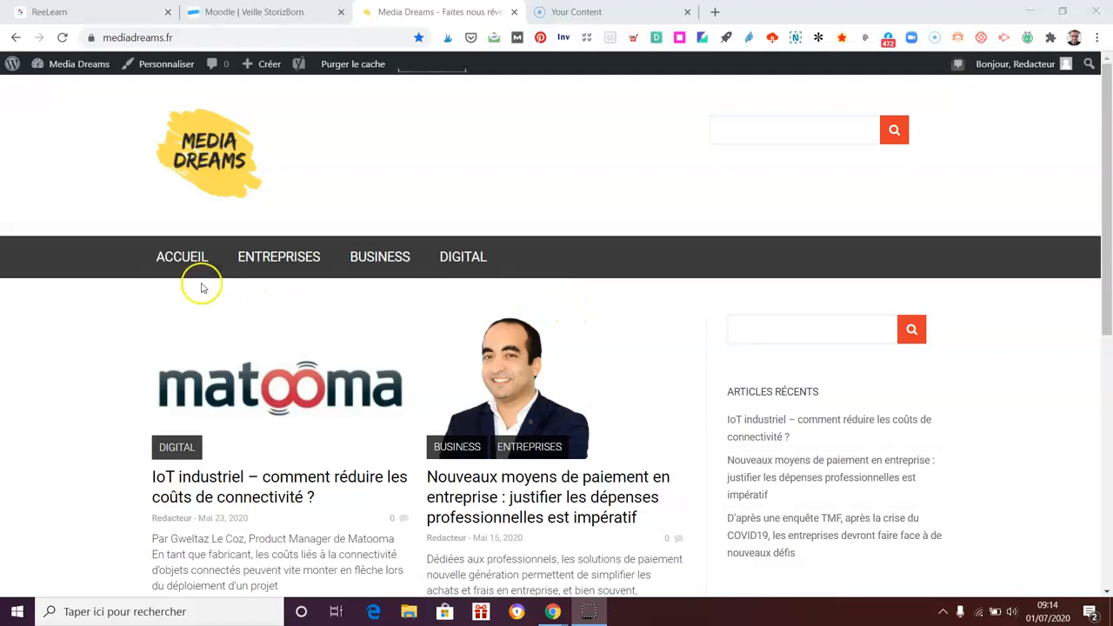
# View the site's Entreprises and Business category pages.
pyautogui.click(290, 263)
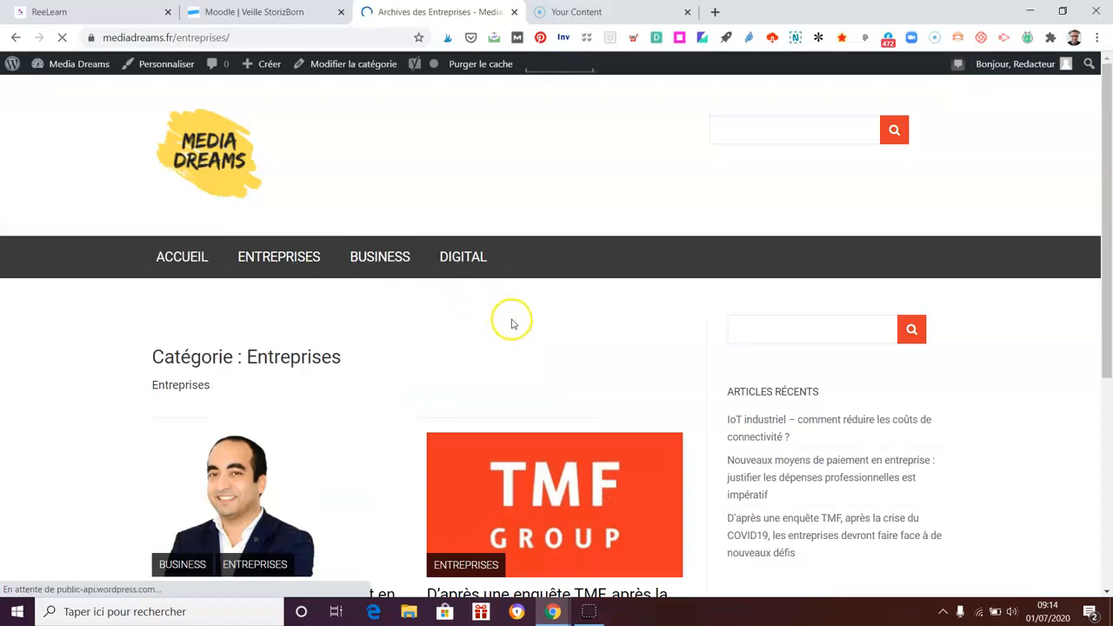
pyautogui.click(374, 259)
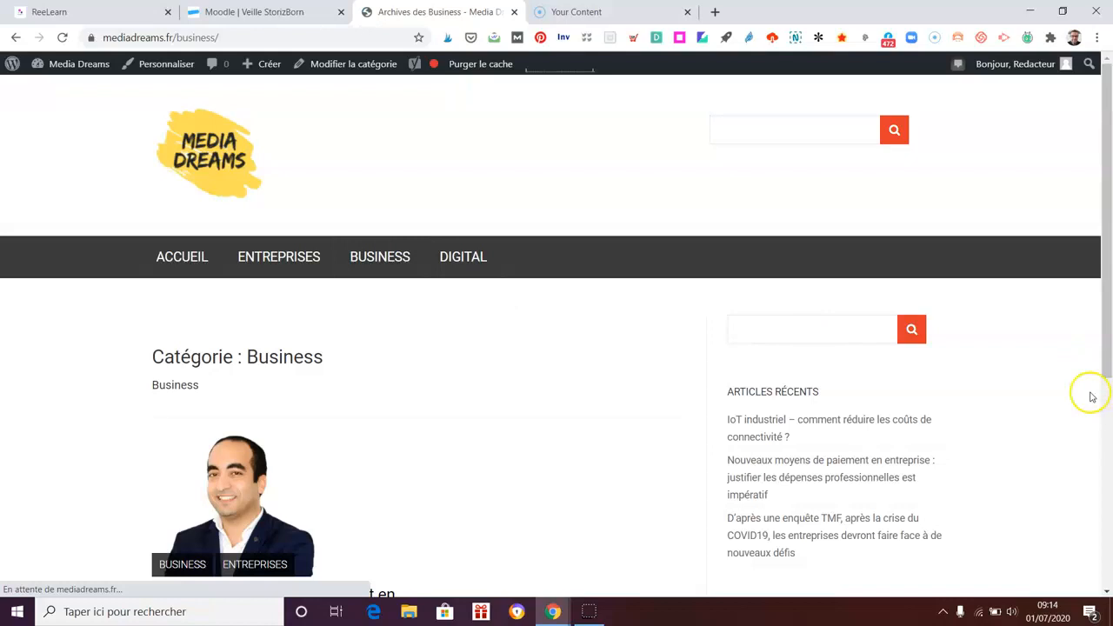
pyautogui.moveTo(260, 67)
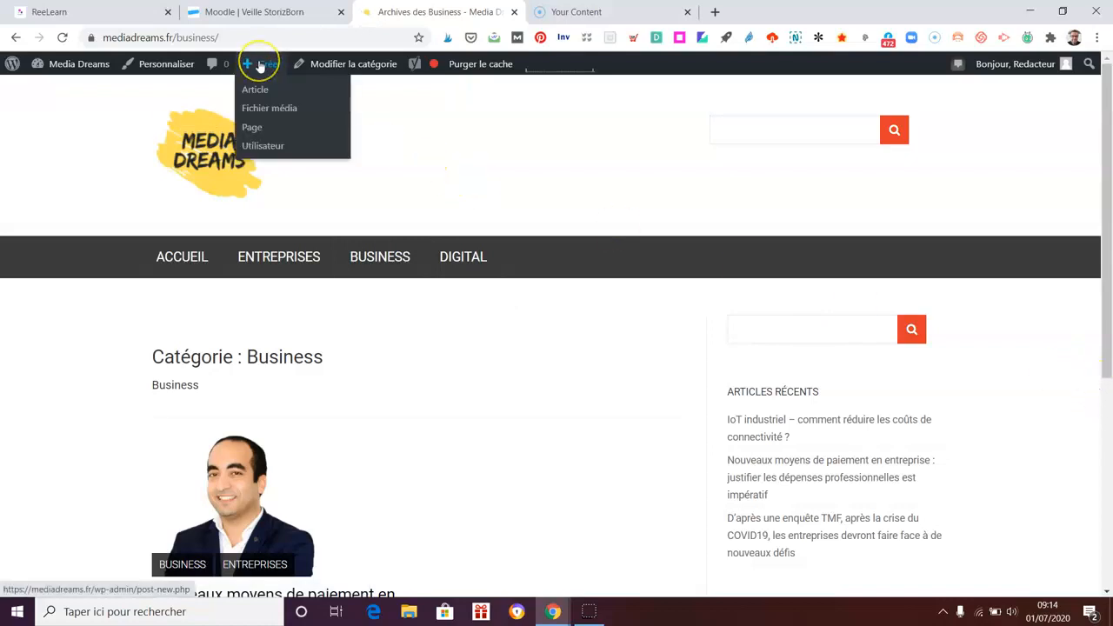
pyautogui.click(252, 127)
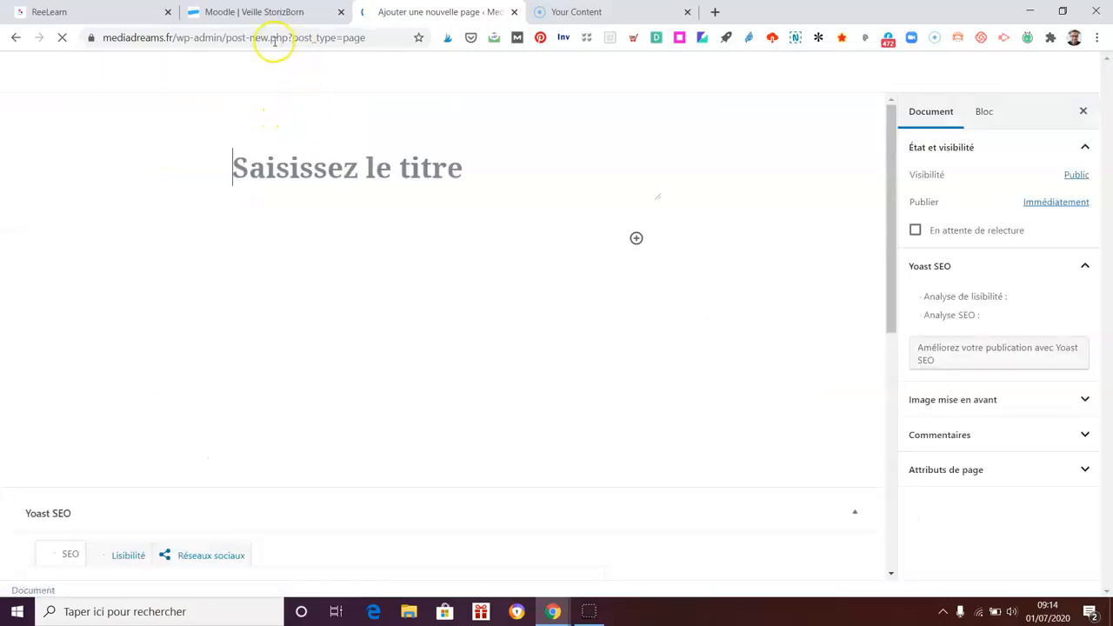
pyautogui.moveTo(199, 38); pyautogui.dragTo(372, 42)
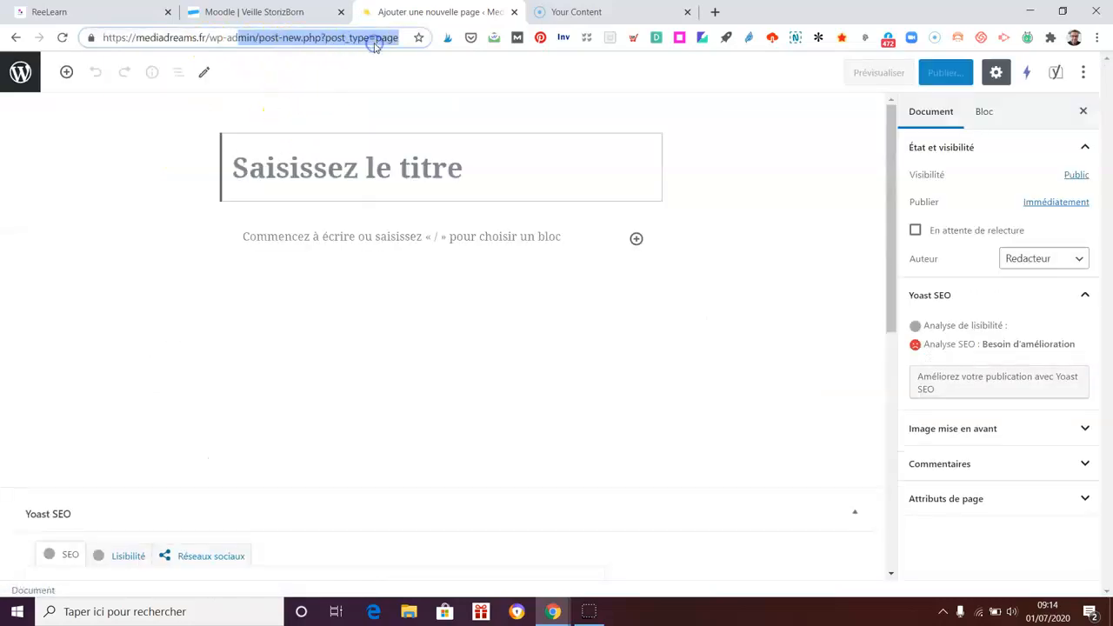
pyautogui.press('BackSpace')
pyautogui.press('BackSpace')
pyautogui.press('BackSpace')
pyautogui.press('BackSpace')
pyautogui.press('BackSpace')
pyautogui.press('Return')
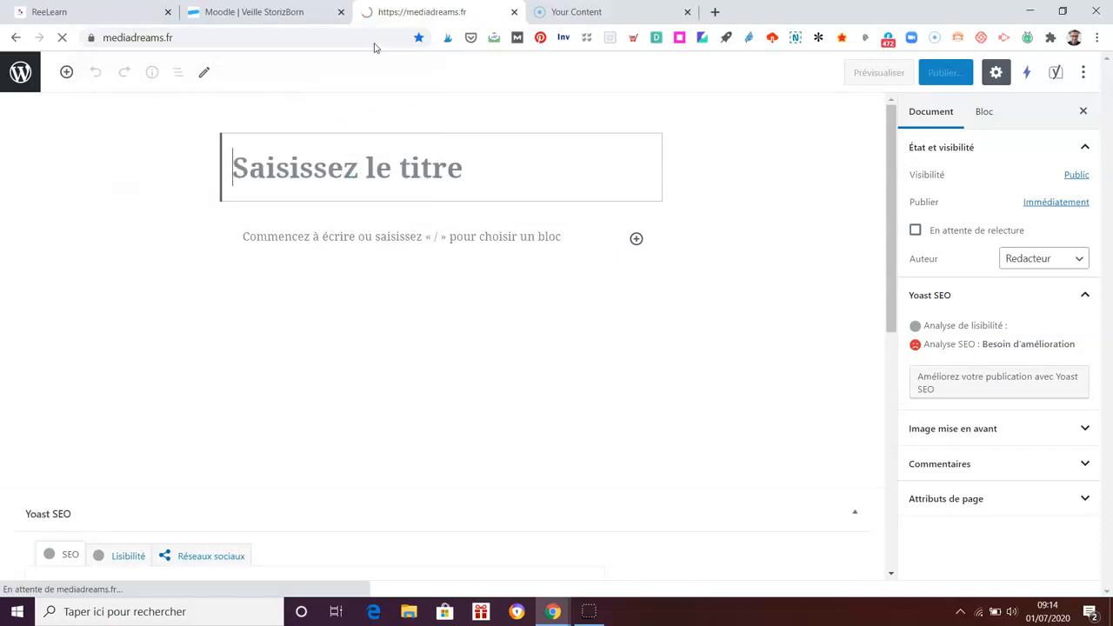
# In the admin list of all pages, move the three "Parlez moi des atouts de votre ville" pages (Istres, Lyon, paris) to the trash.
pyautogui.moveTo(63, 68)
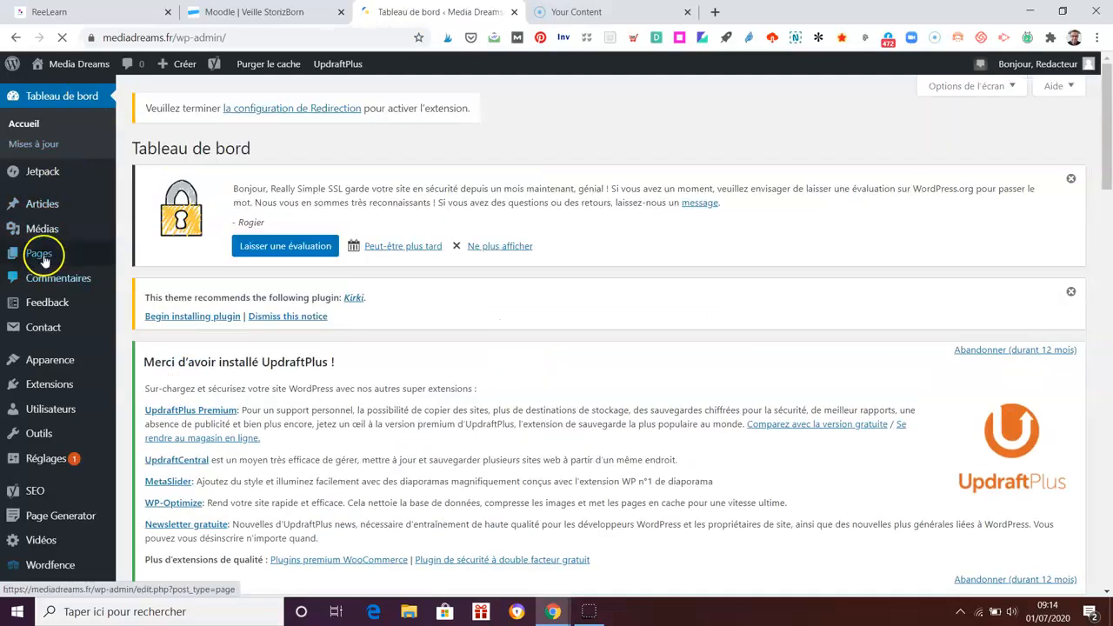
pyautogui.moveTo(43, 261)
pyautogui.click(155, 258)
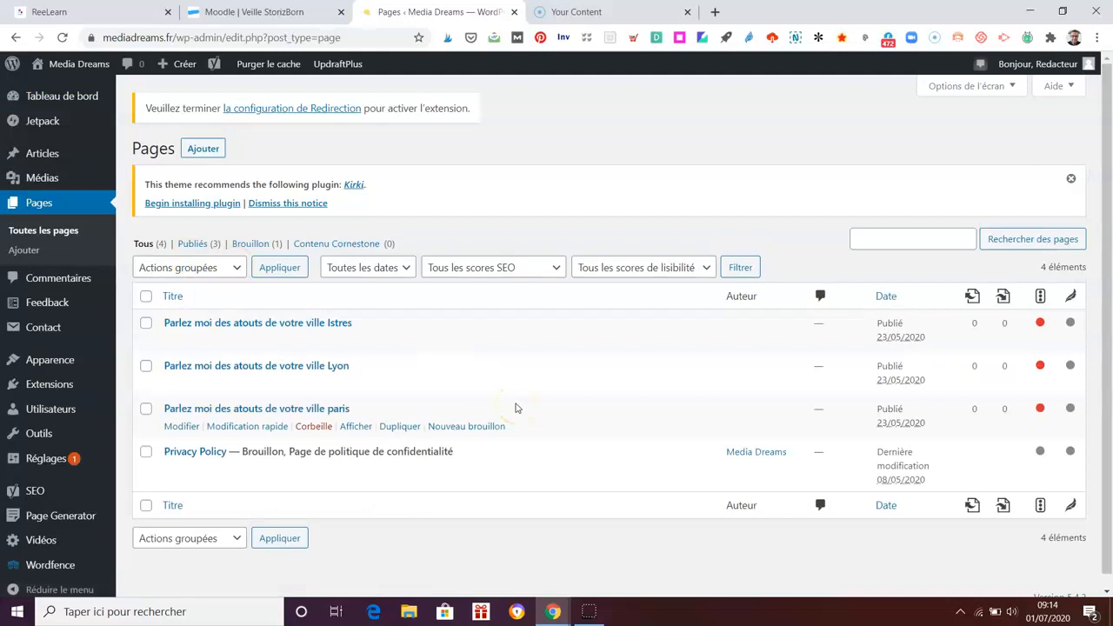
pyautogui.click(146, 324)
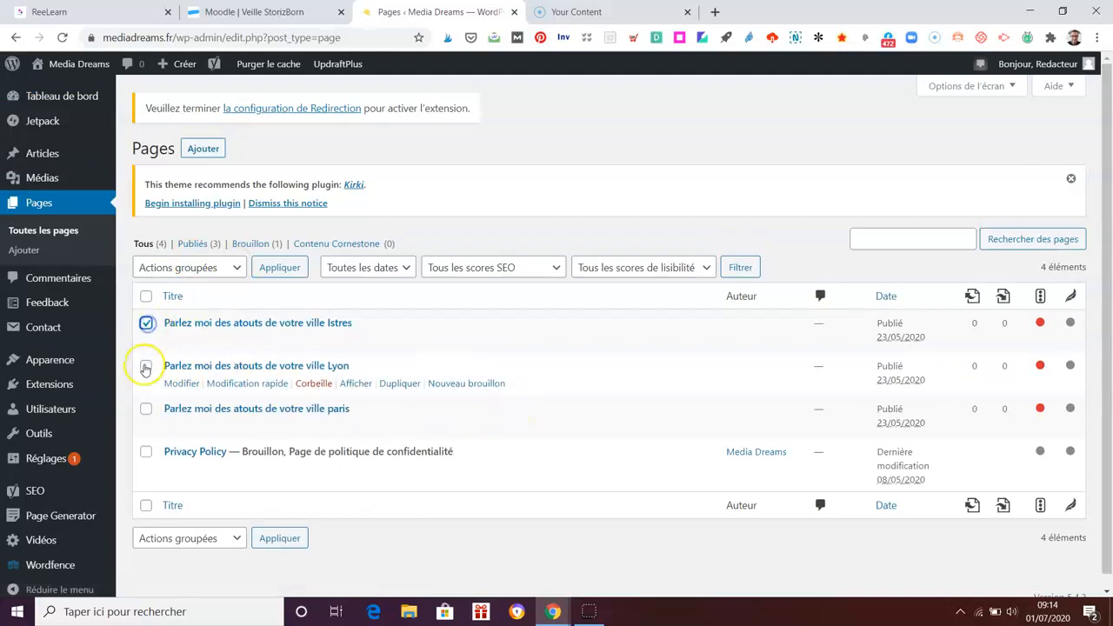
pyautogui.click(145, 366)
pyautogui.click(145, 409)
pyautogui.click(236, 267)
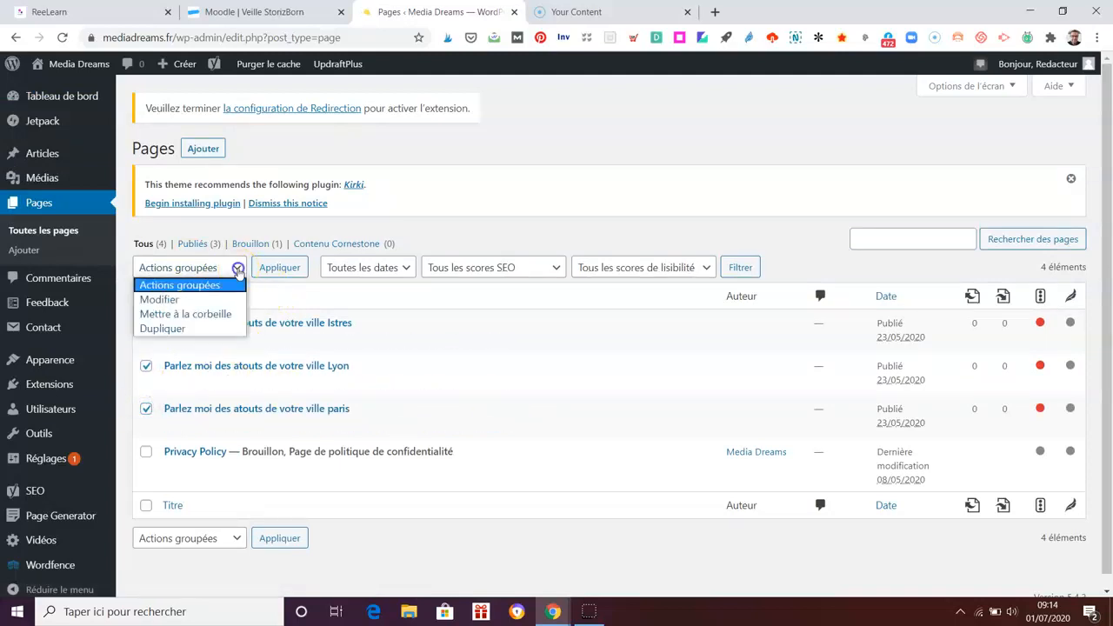
pyautogui.click(223, 313)
pyautogui.click(272, 274)
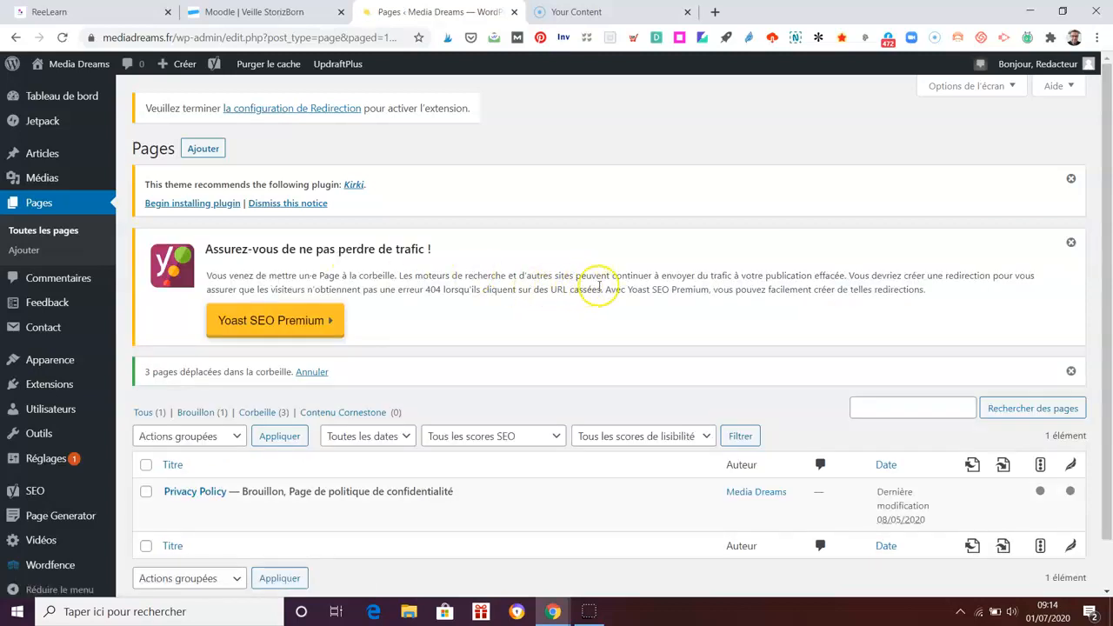
# Create a new page titled "Page 1" and publish it.
pyautogui.moveTo(178, 64)
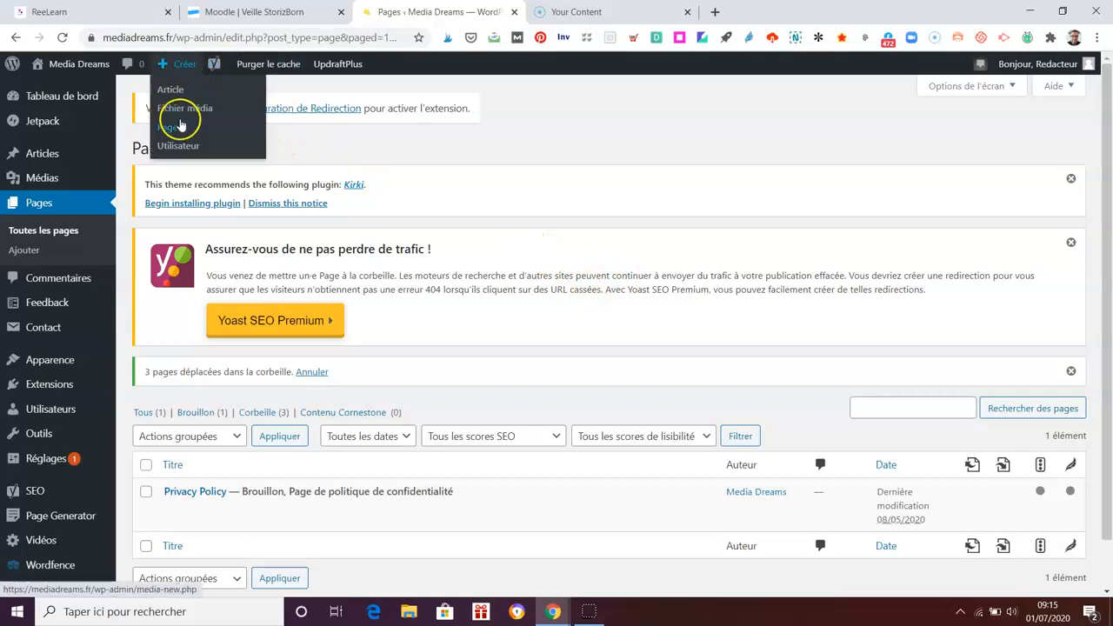
pyautogui.click(174, 129)
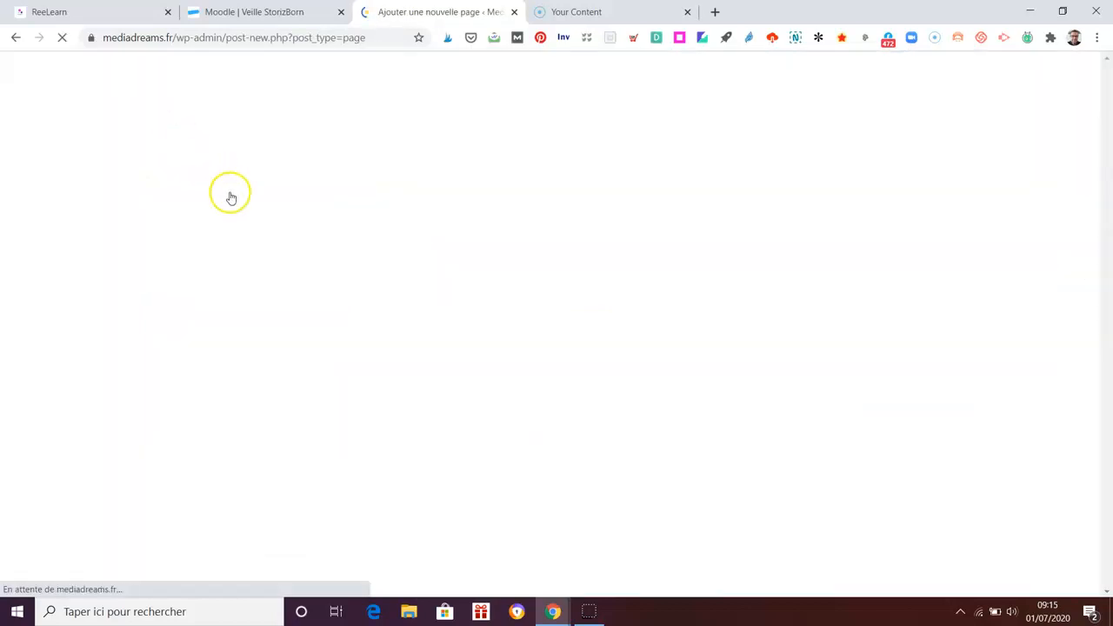
pyautogui.click(359, 174)
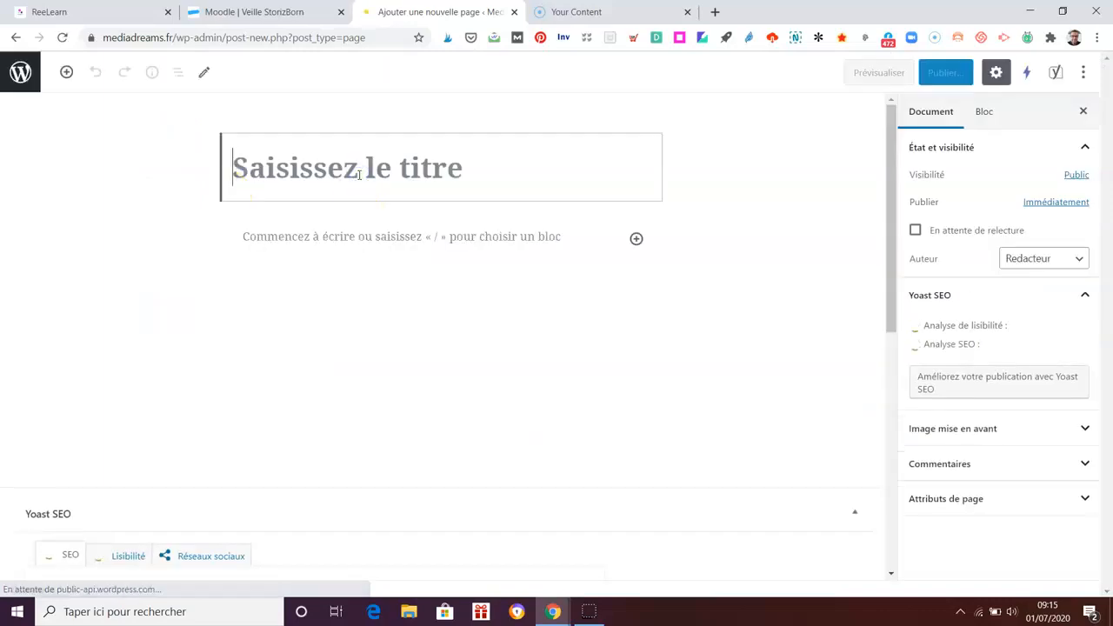
pyautogui.write('Page 1')
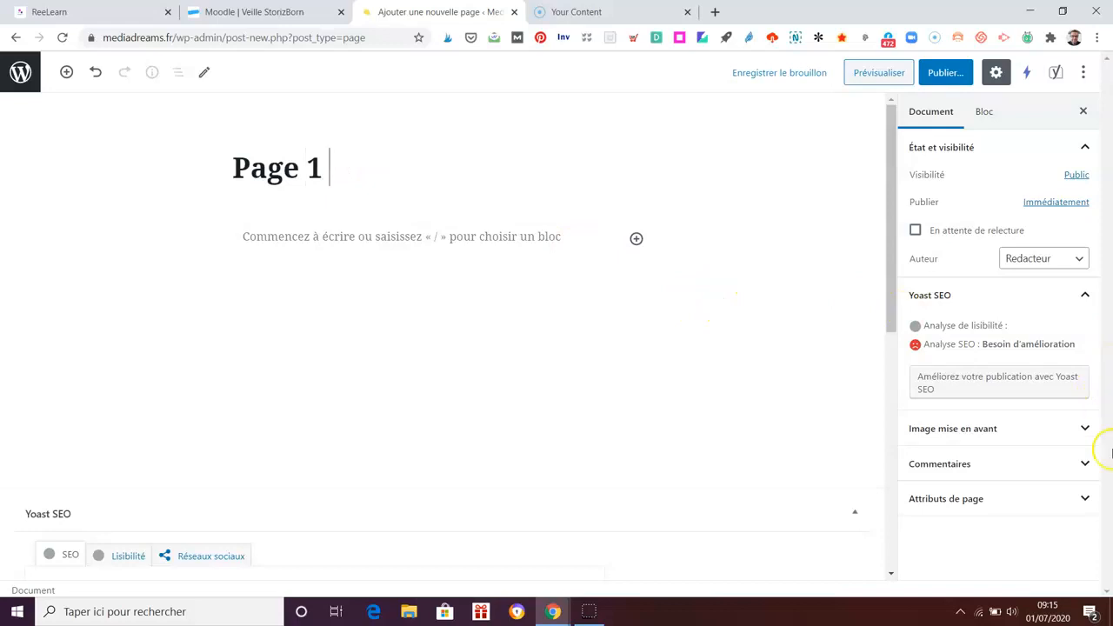
pyautogui.click(947, 73)
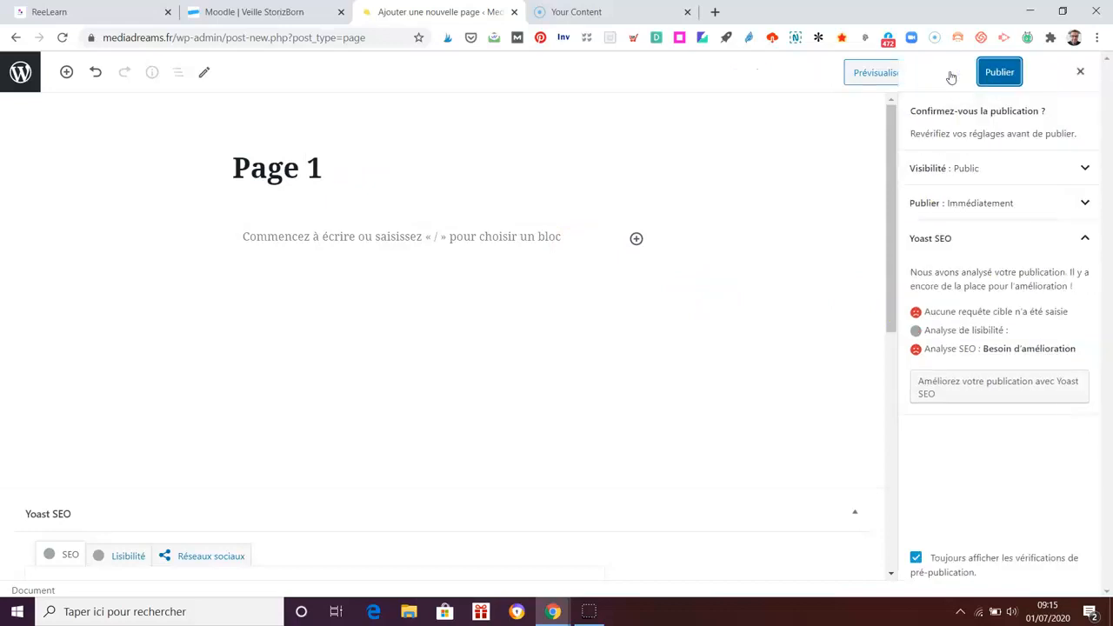
pyautogui.click(998, 72)
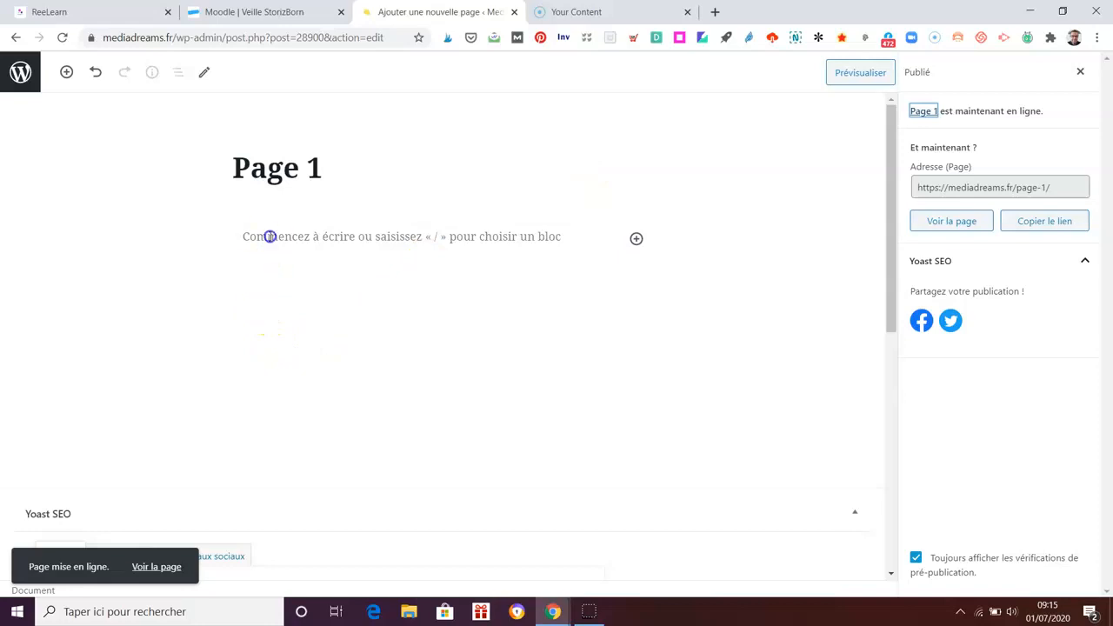
# Add the paragraph "Patati patata" to Page 1 and update the page.
pyautogui.click(269, 237)
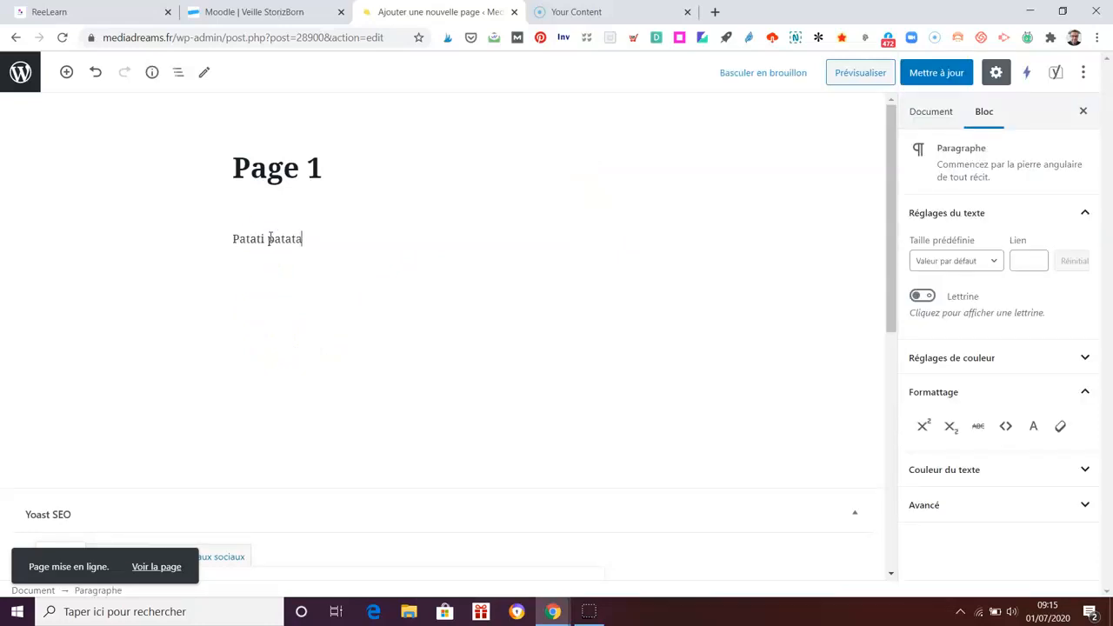
pyautogui.click(943, 75)
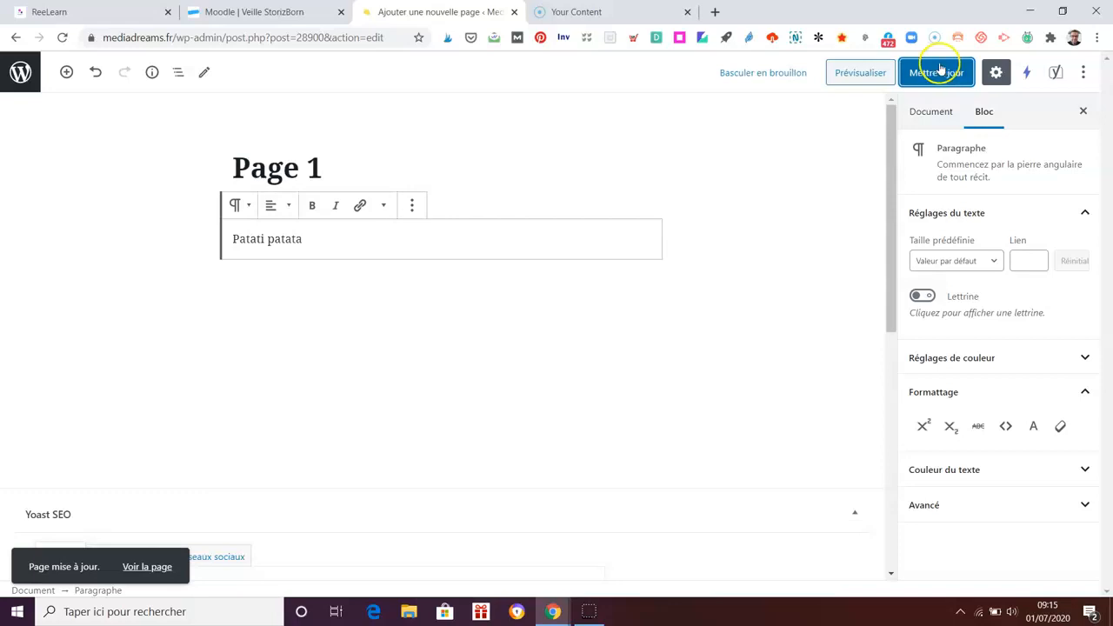
pyautogui.click(938, 76)
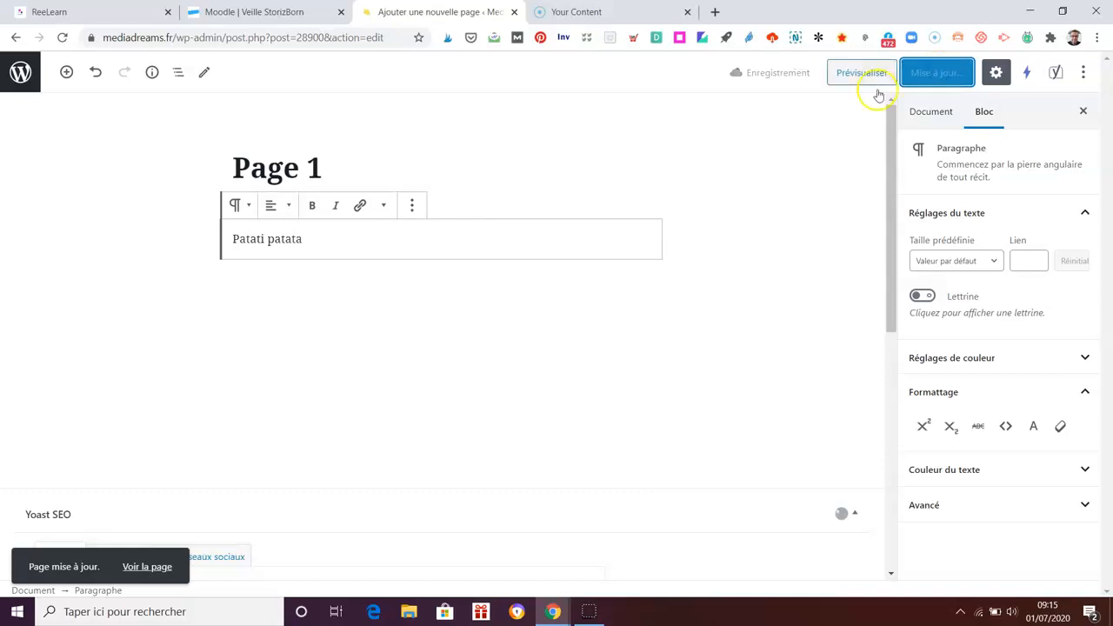
# View the published Page 1 on the site and check its web address.
pyautogui.click(148, 567)
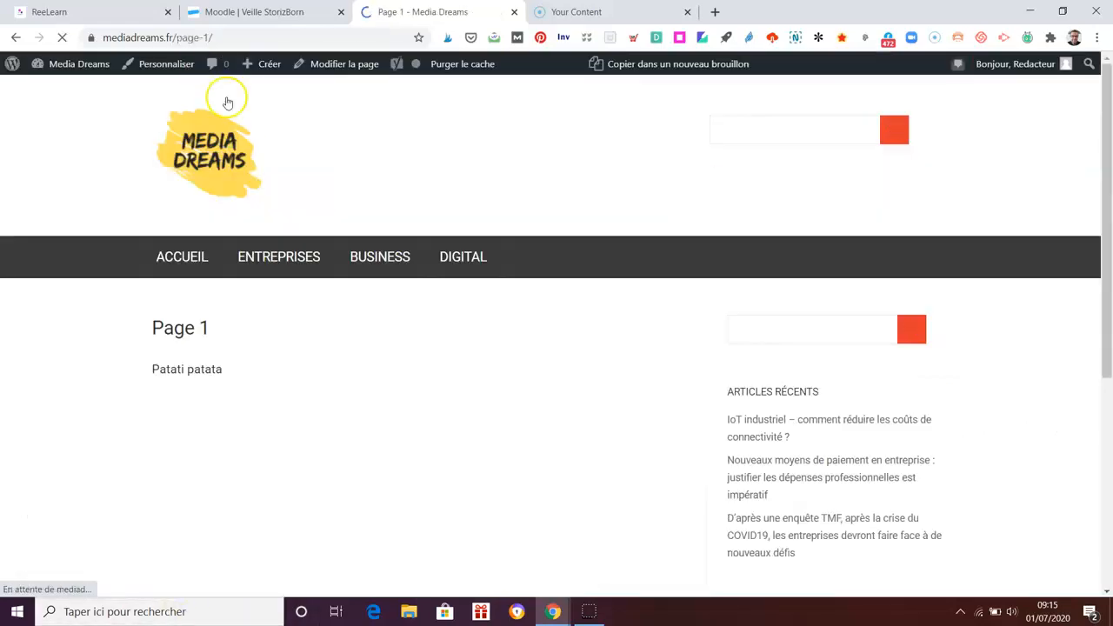
pyautogui.click(271, 39)
pyautogui.click(277, 41)
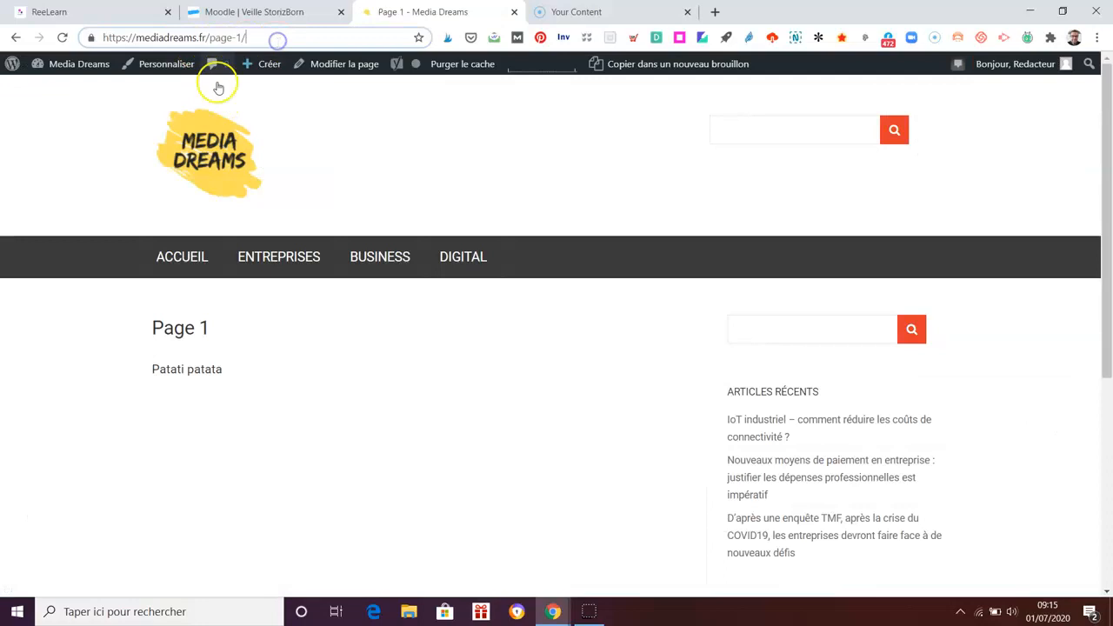
# Add Page 1 to the Principal menu and save the menu.
pyautogui.moveTo(69, 62)
pyautogui.click(57, 147)
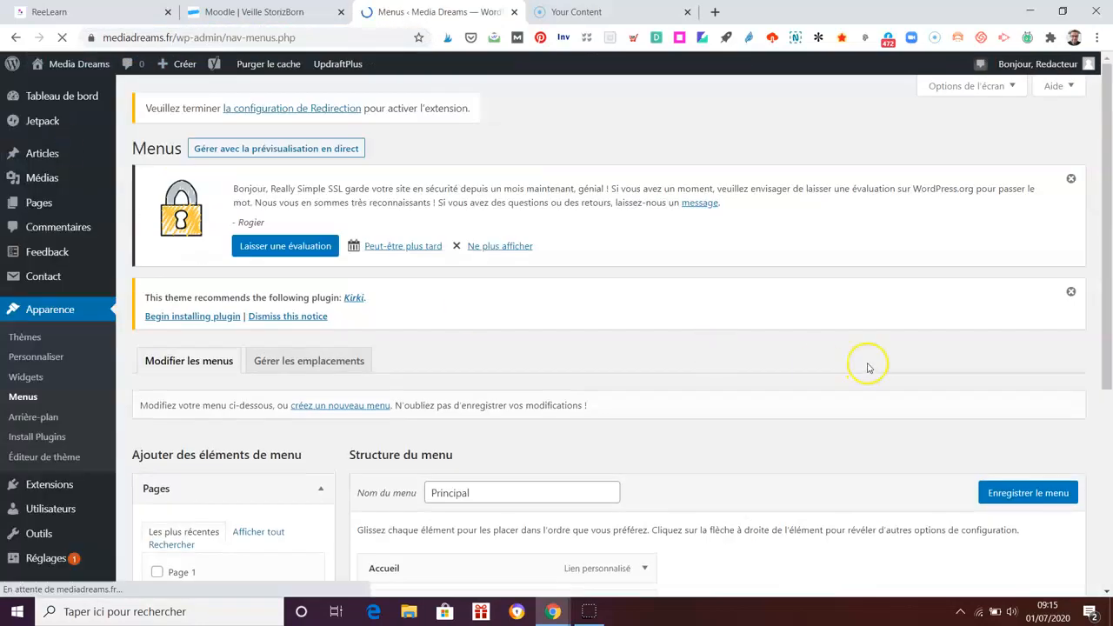
pyautogui.scroll(-3, 867, 368)
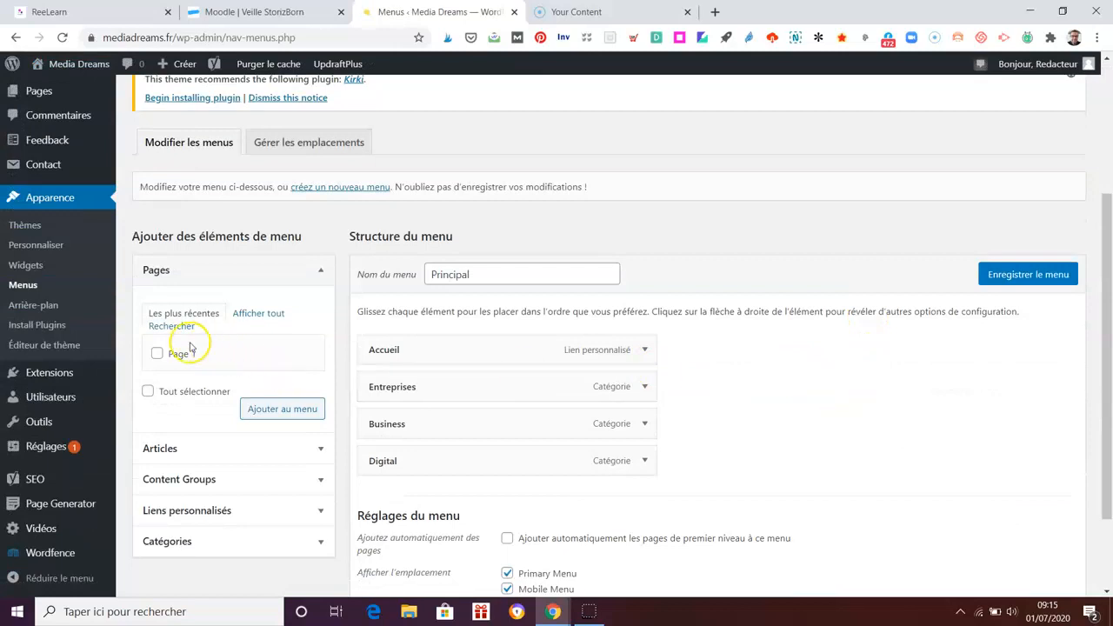
pyautogui.click(271, 409)
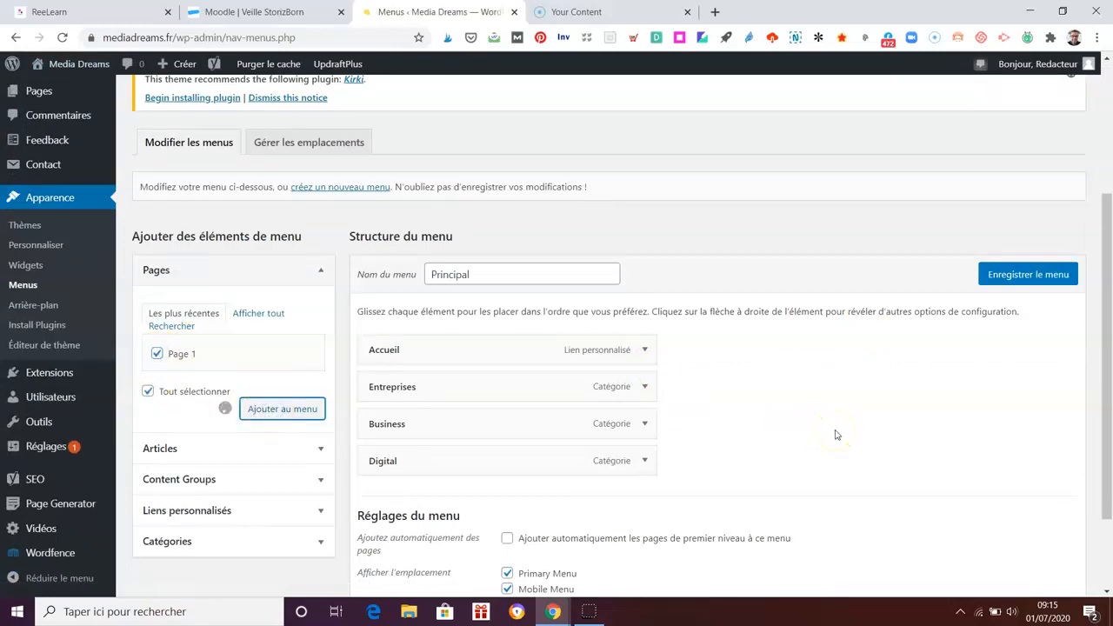
pyautogui.scroll(-1, 834, 435)
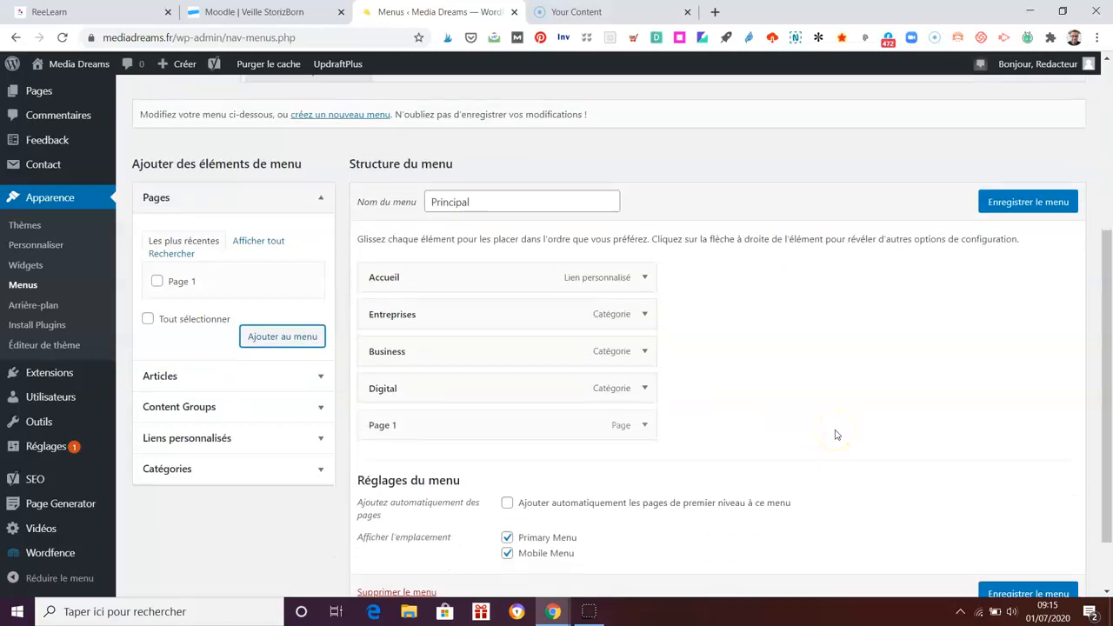
pyautogui.click(1016, 204)
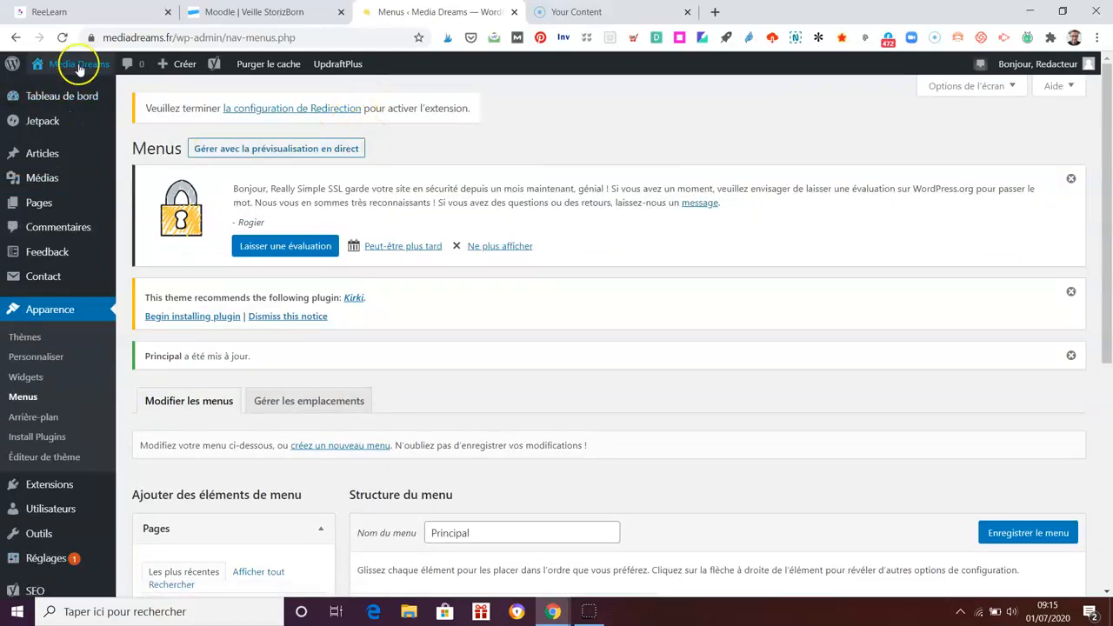
# Open the site in a new browser tab and check its navigation menu for Page 1.
pyautogui.moveTo(69, 65)
pyautogui.rightClick(80, 90)
pyautogui.click(131, 96)
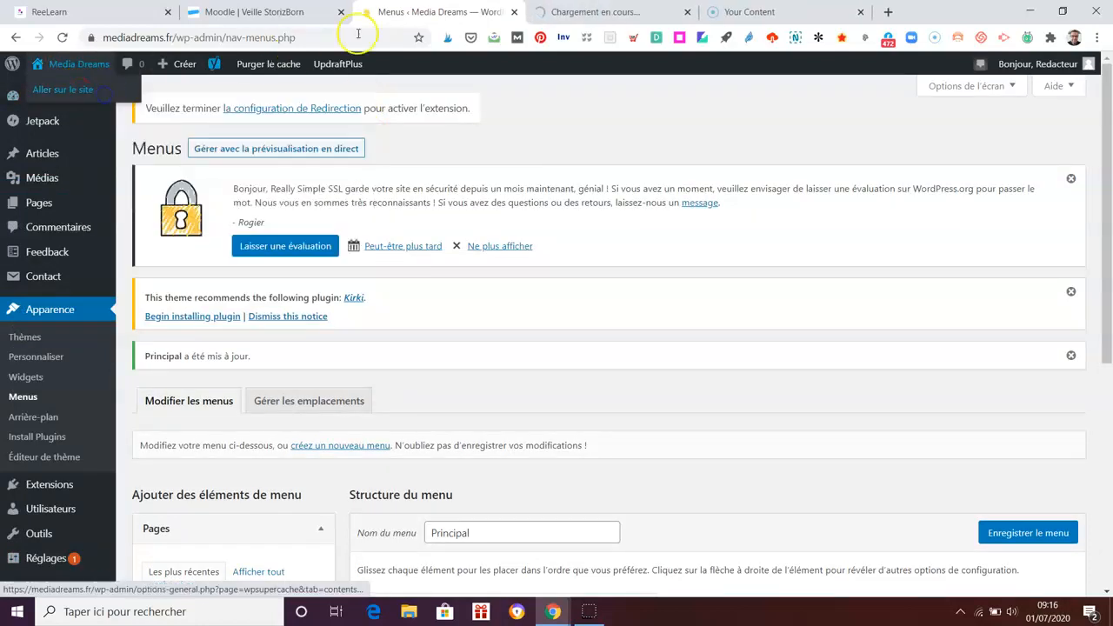
pyautogui.click(564, 19)
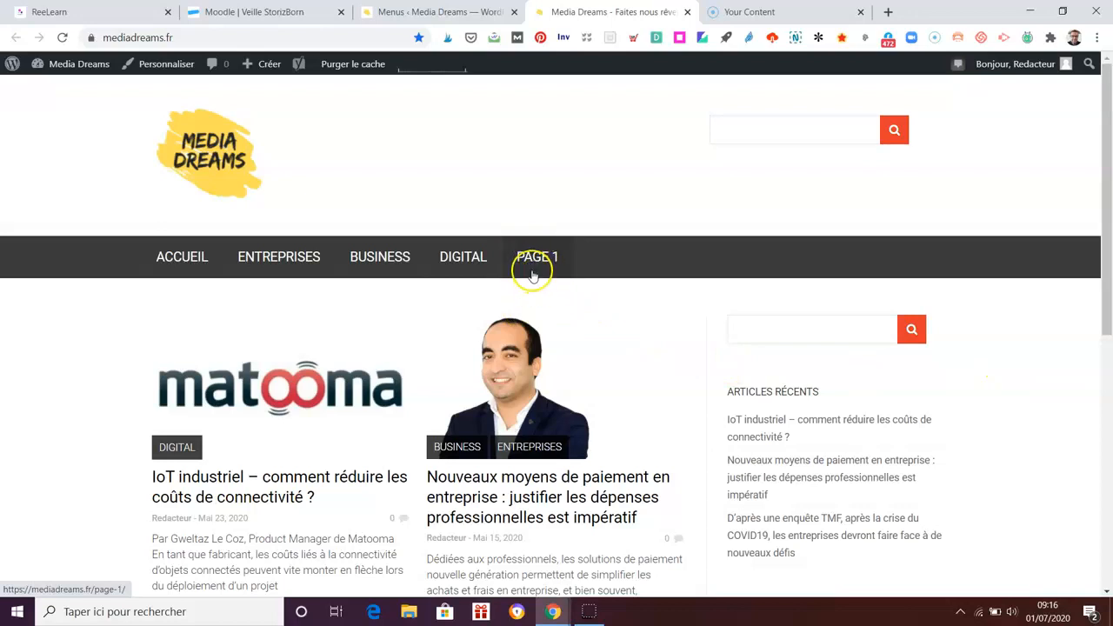
# Back in the site admin, start a new page titled "Sous page 1" with the paragraph "Patati patata".
pyautogui.click(412, 10)
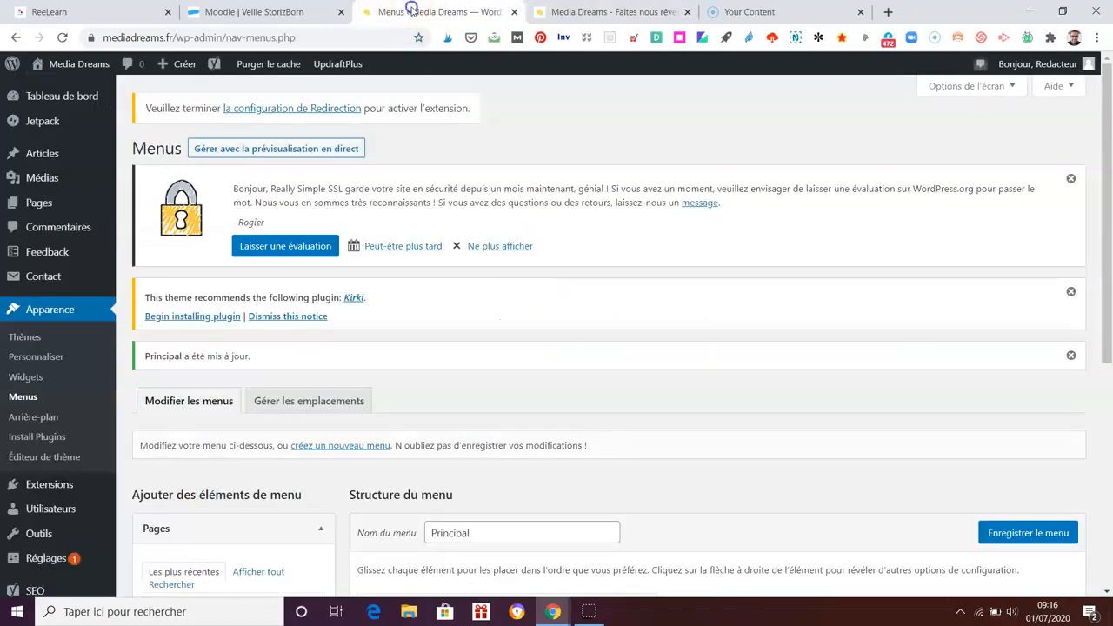
pyautogui.moveTo(179, 63)
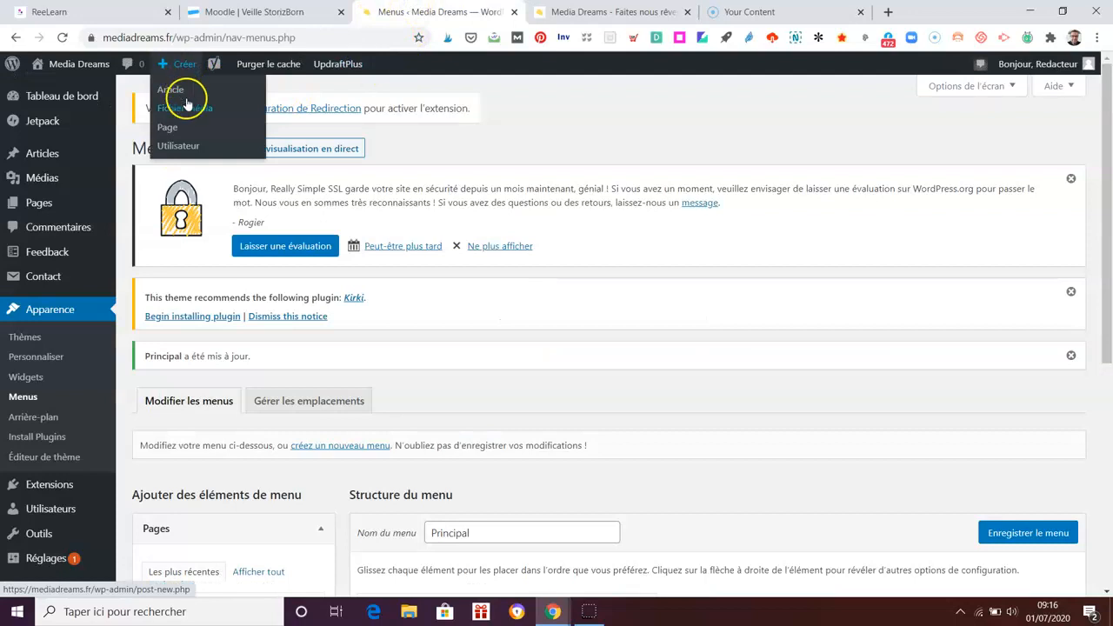
pyautogui.click(175, 129)
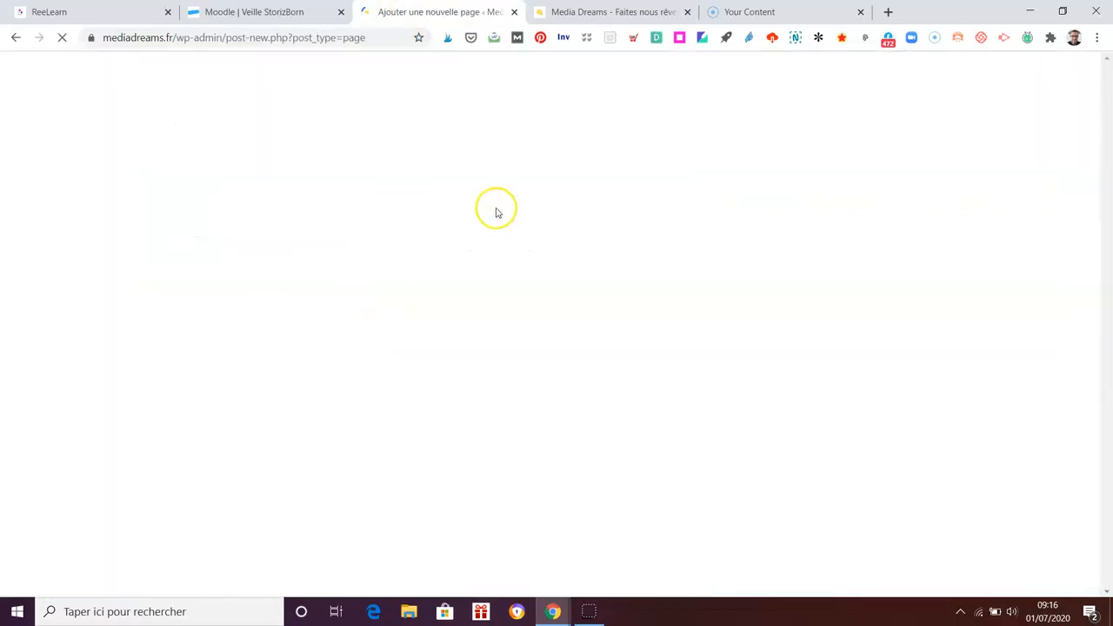
pyautogui.click(425, 154)
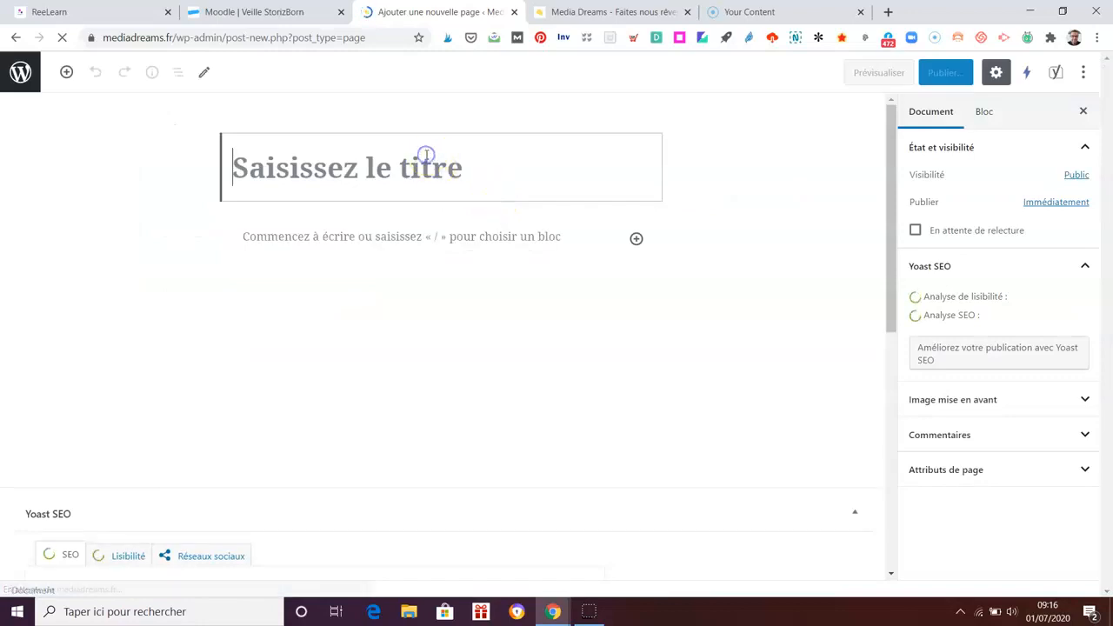
pyautogui.write('Sous page 1')
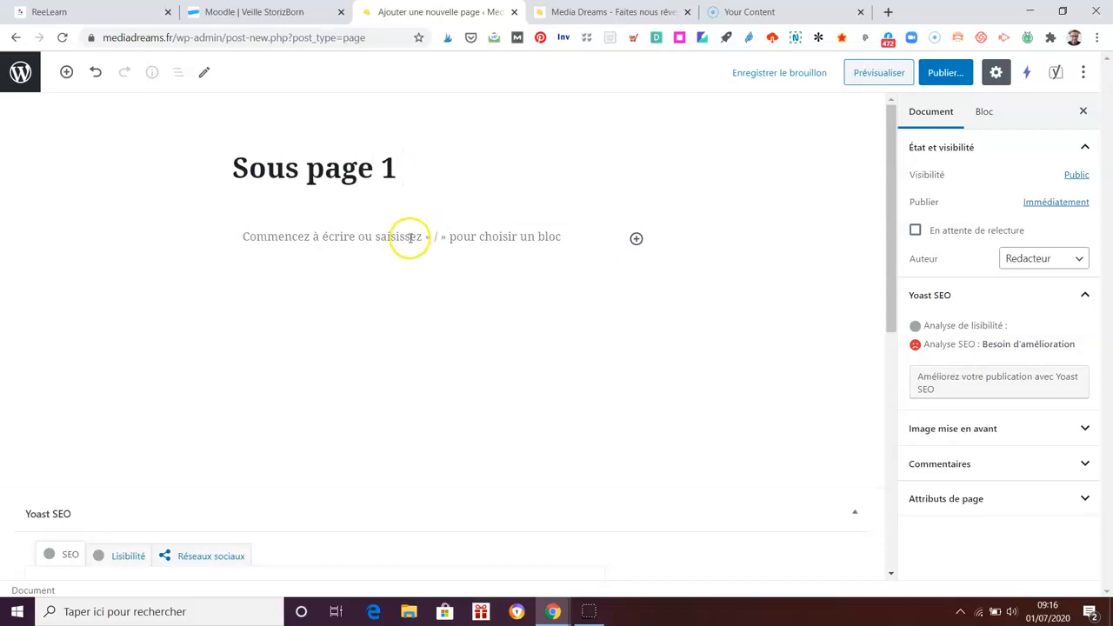
pyautogui.click(408, 237)
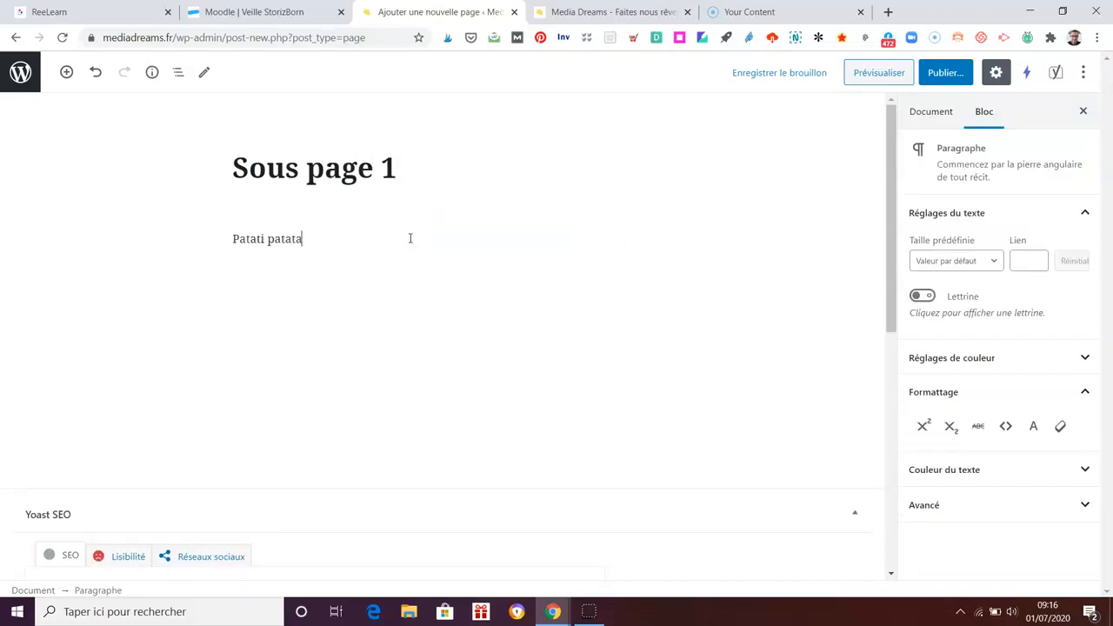
# Set Page 1 as the parent page of Sous page 1 in its page attributes.
pyautogui.click(1084, 392)
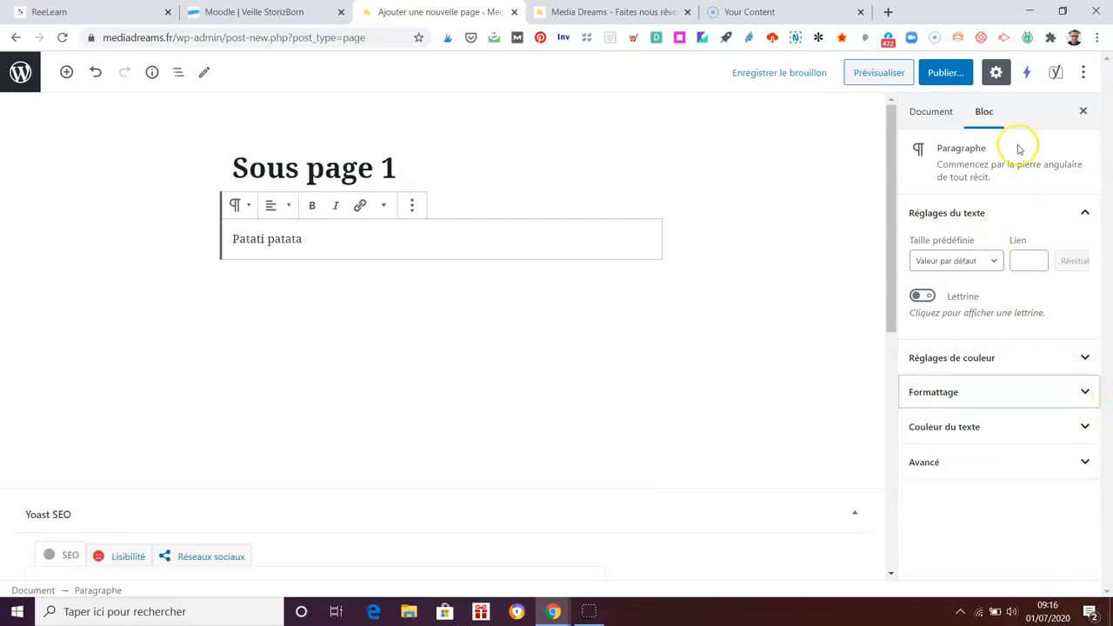
pyautogui.click(931, 103)
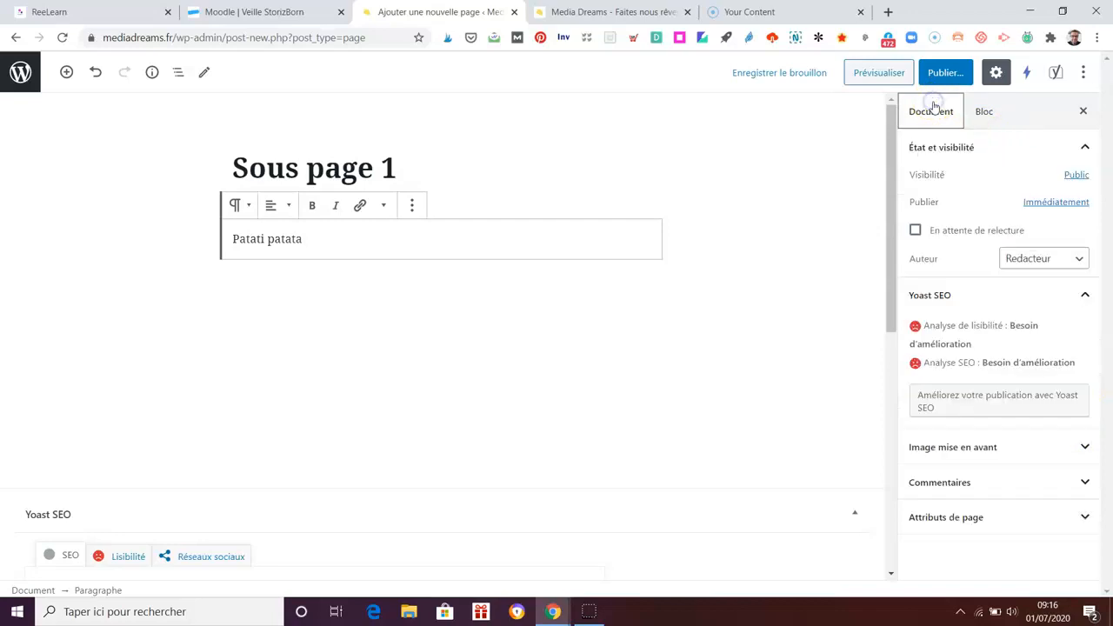
pyautogui.click(1079, 516)
pyautogui.scroll(-1, 857, 513)
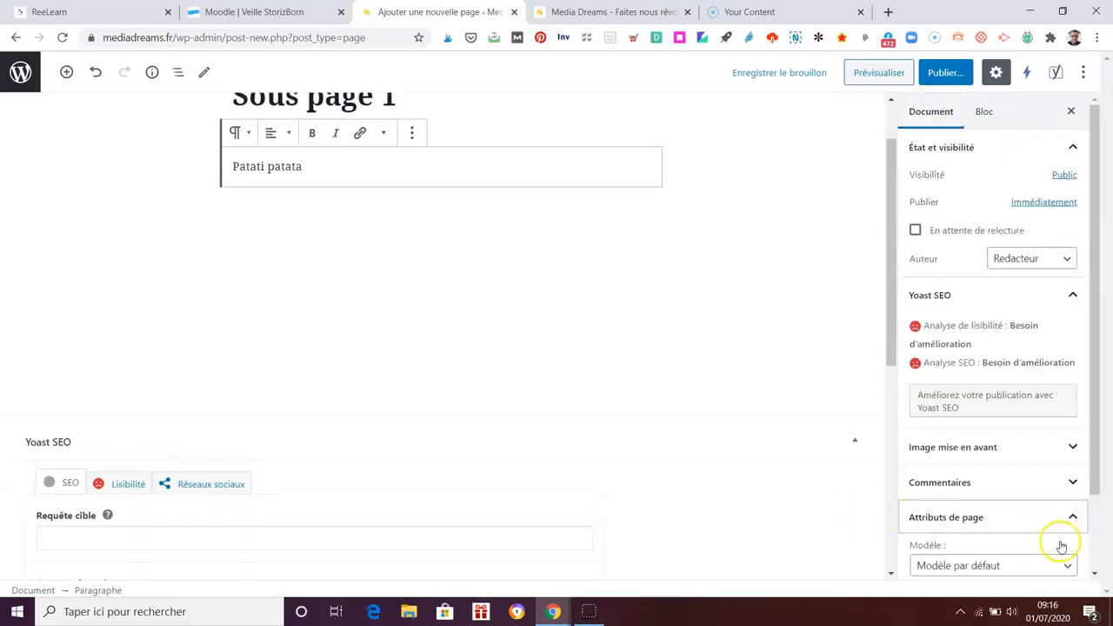
pyautogui.scroll(-1, 1049, 539)
pyautogui.click(1068, 495)
pyautogui.click(1083, 537)
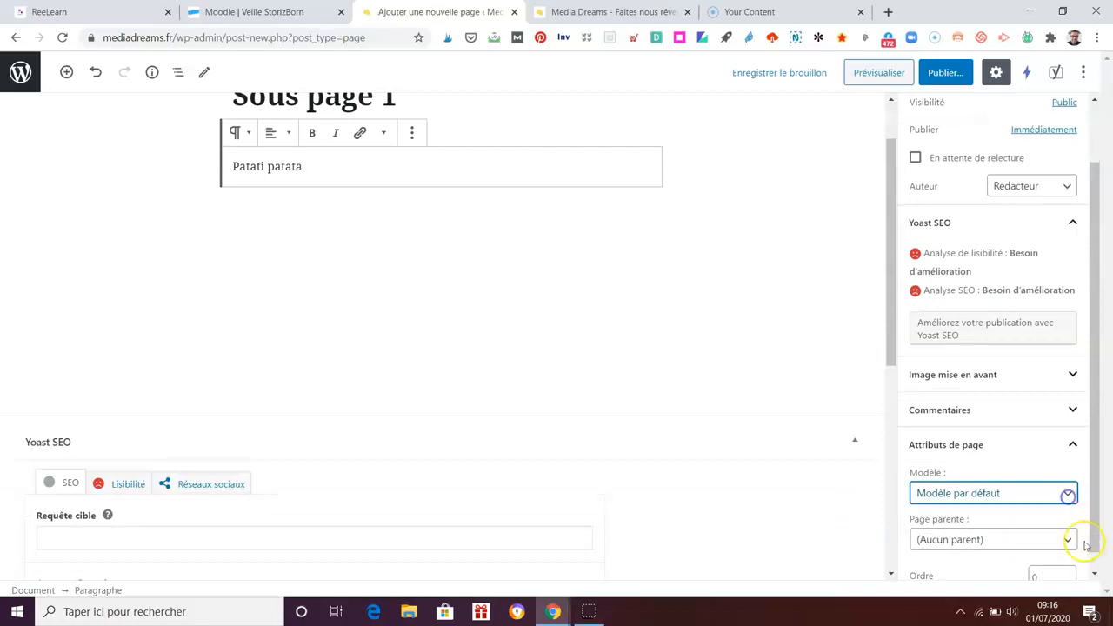
pyautogui.scroll(-1, 1098, 568)
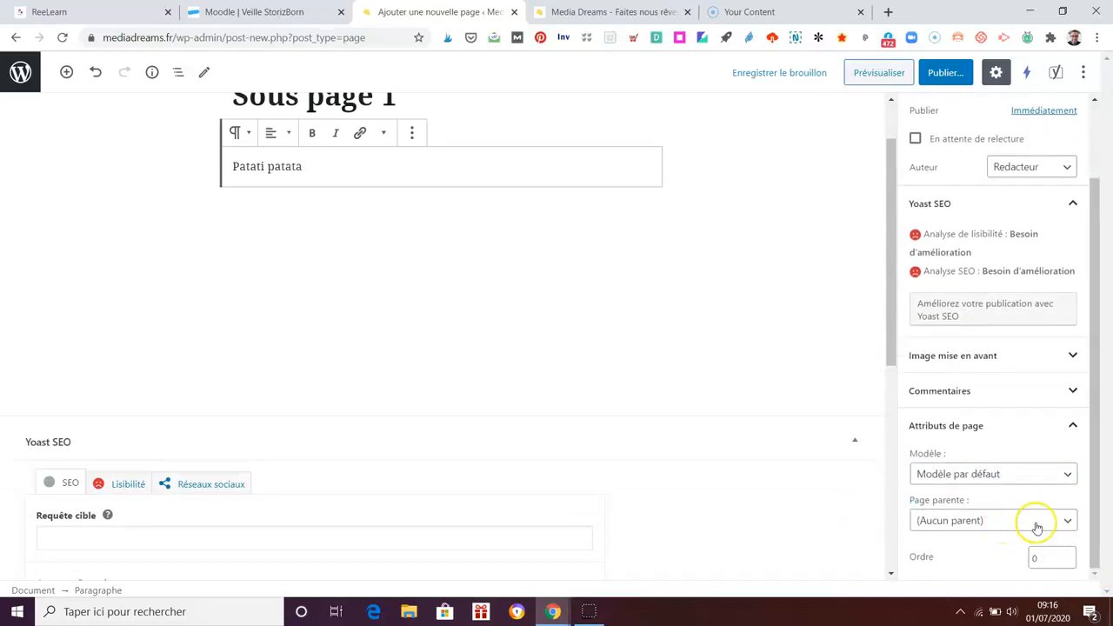
pyautogui.click(1051, 520)
pyautogui.click(1034, 552)
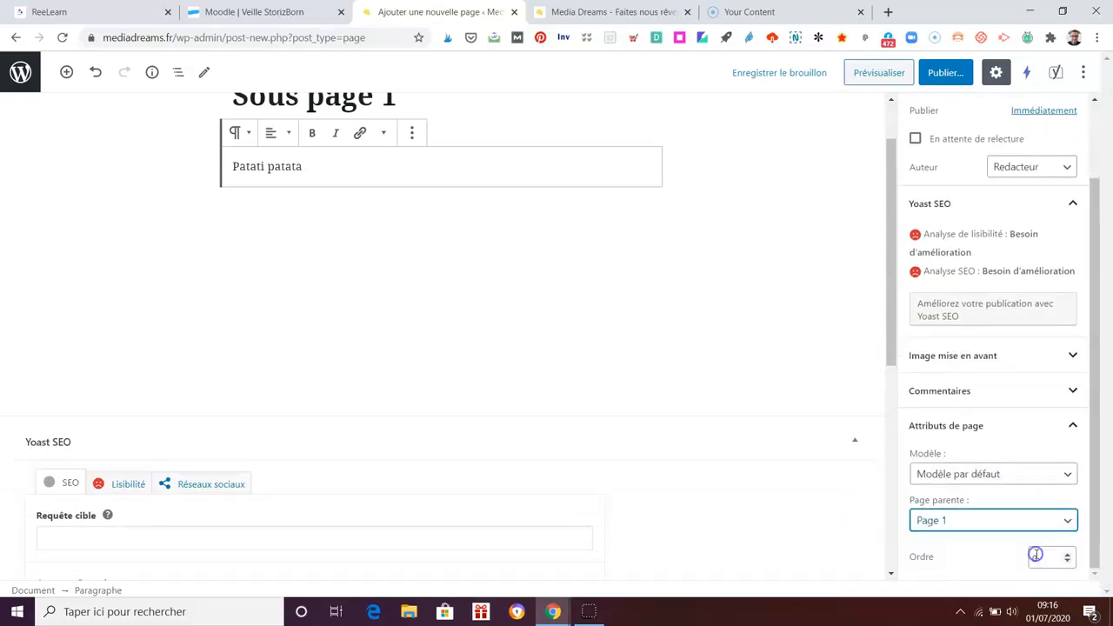
# Publish Sous page 1 and view the published page on the site.
pyautogui.click(944, 73)
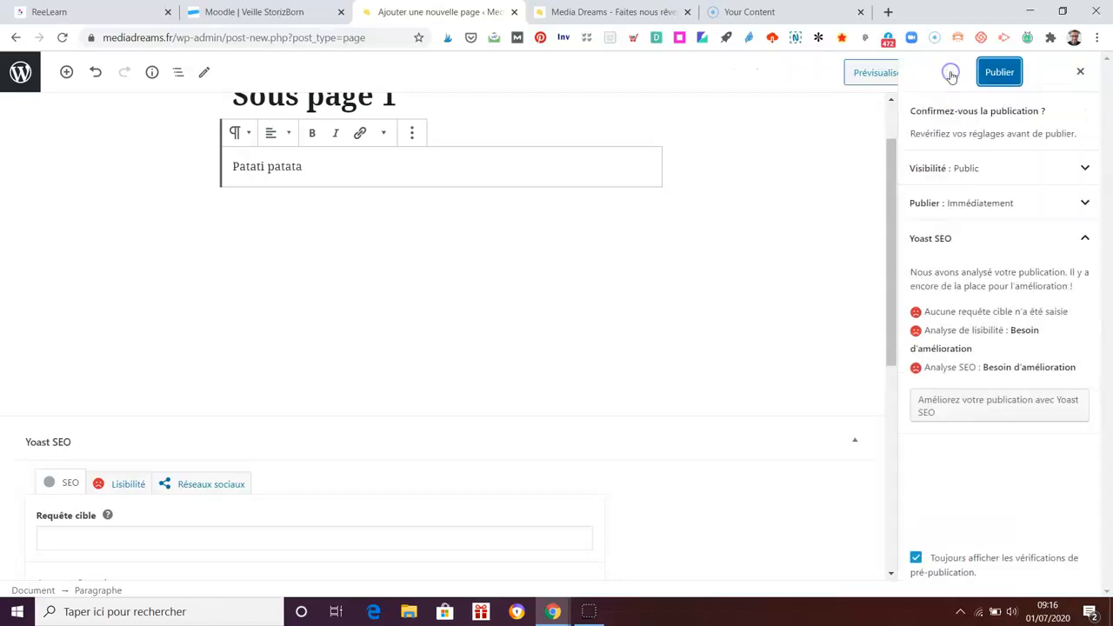
pyautogui.click(996, 72)
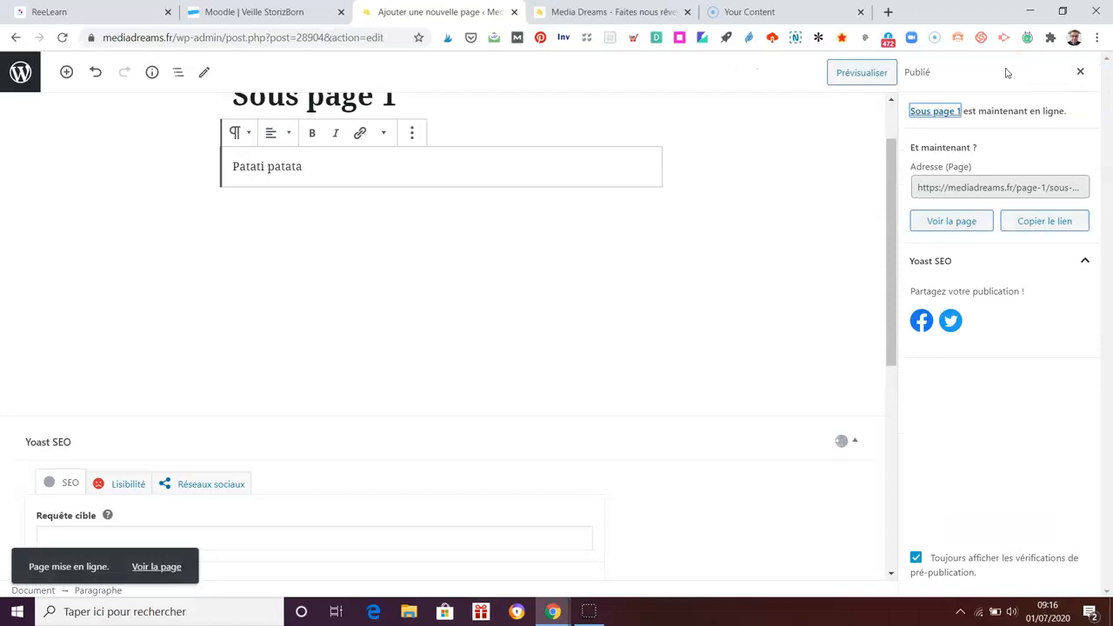
pyautogui.scroll(1, 584, 231)
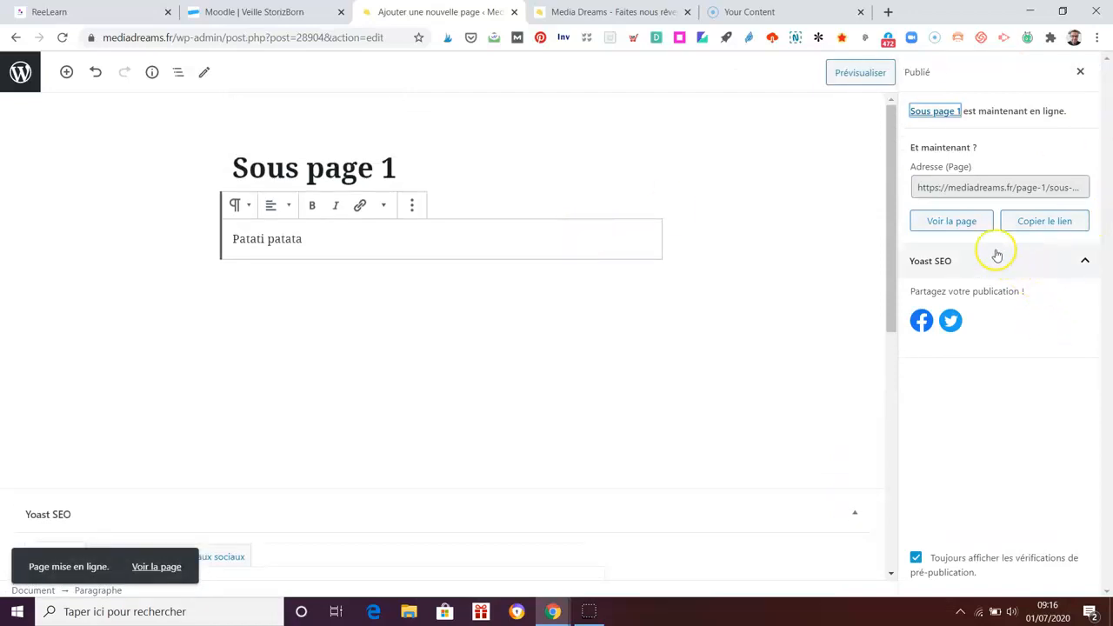
pyautogui.click(950, 222)
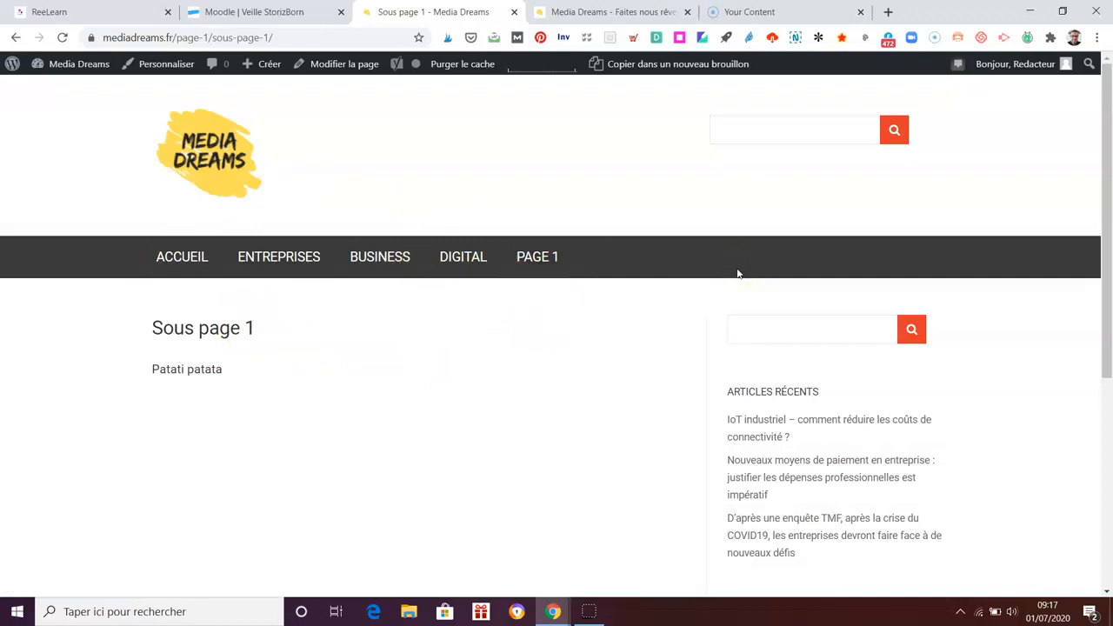
# Open the site's menu editor and add Page 1 and Sous page 1 to the Principal menu.
pyautogui.moveTo(35, 64)
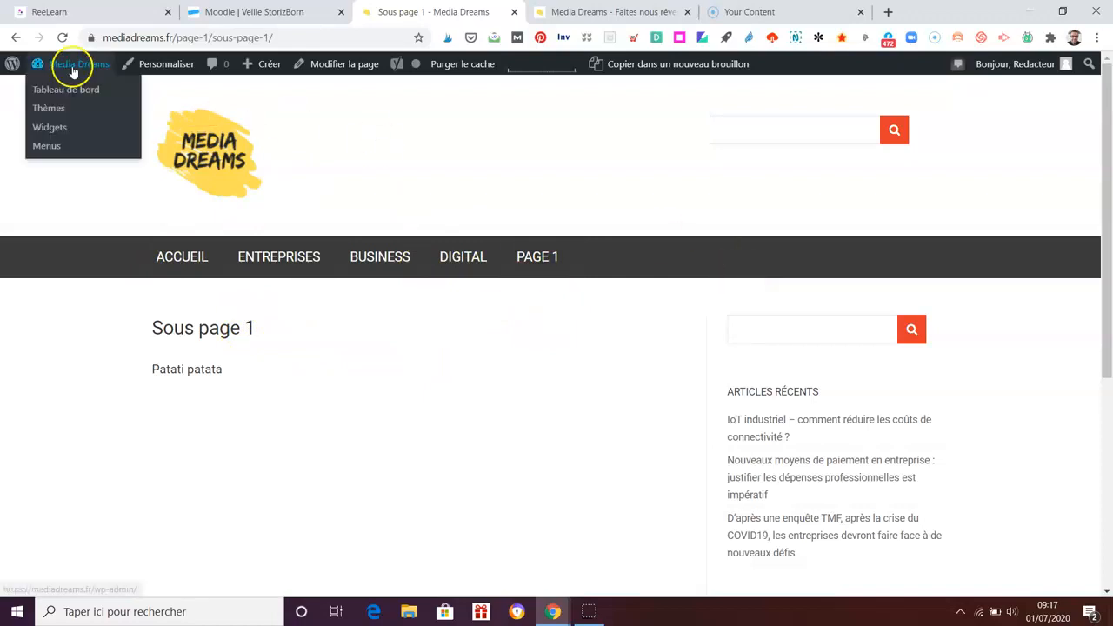
pyautogui.click(51, 146)
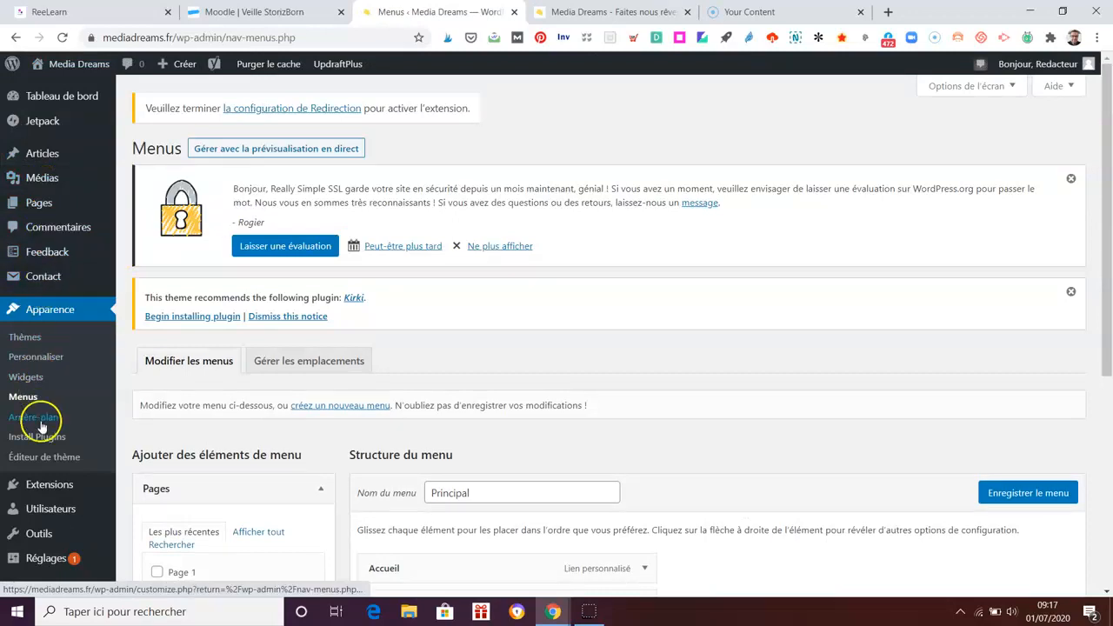
pyautogui.scroll(-4, 758, 379)
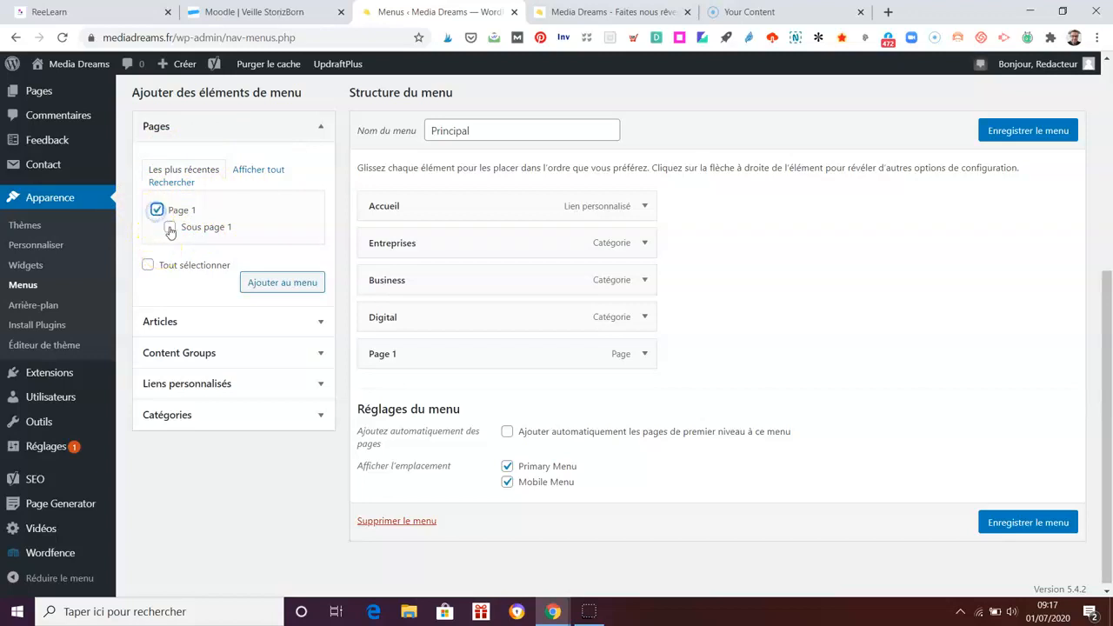
pyautogui.click(278, 284)
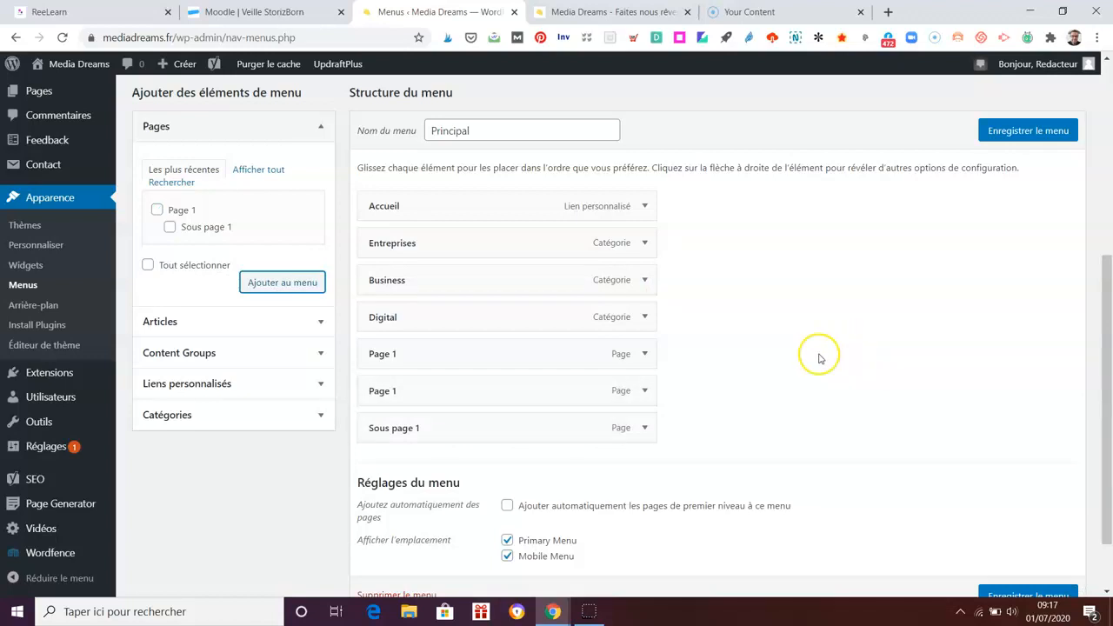
# Nest Sous page 1 as a sub-item under the Page 1 entry directly above it.
pyautogui.scroll(-1, 869, 358)
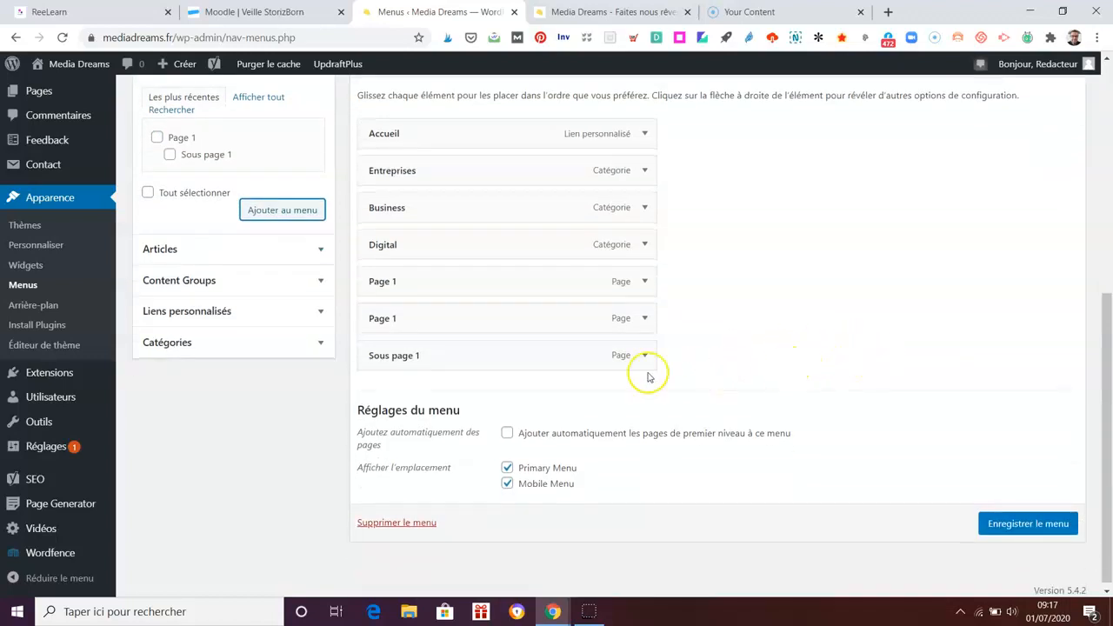
pyautogui.moveTo(559, 357); pyautogui.dragTo(592, 357)
pyautogui.click(549, 388)
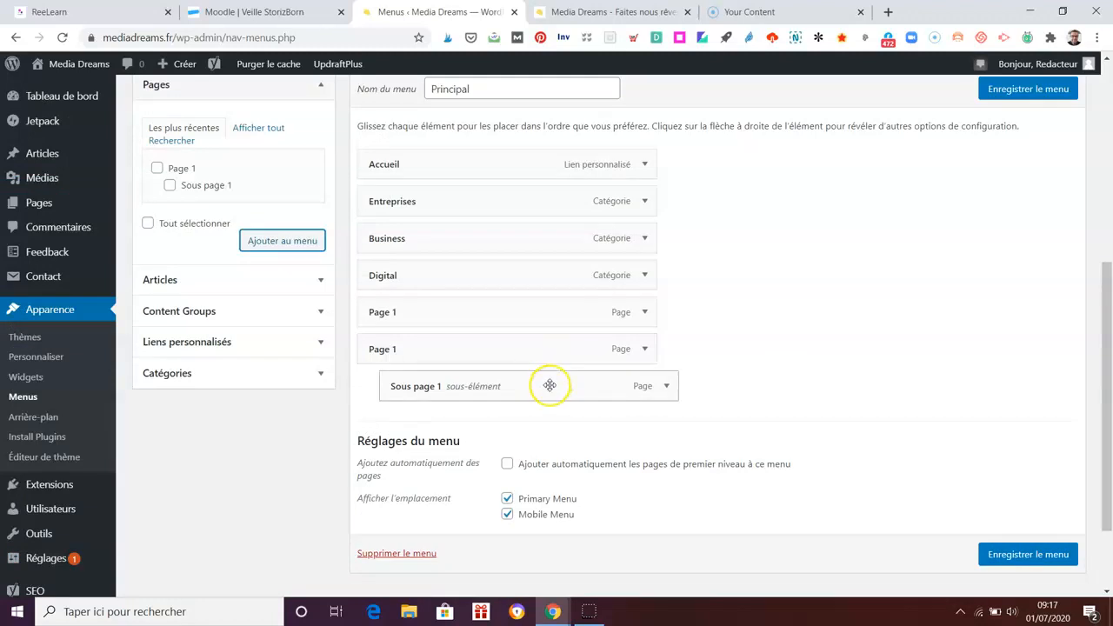
# Remove the duplicate Page 1 entry from the Principal menu and save the menu.
pyautogui.click(644, 313)
pyautogui.click(380, 460)
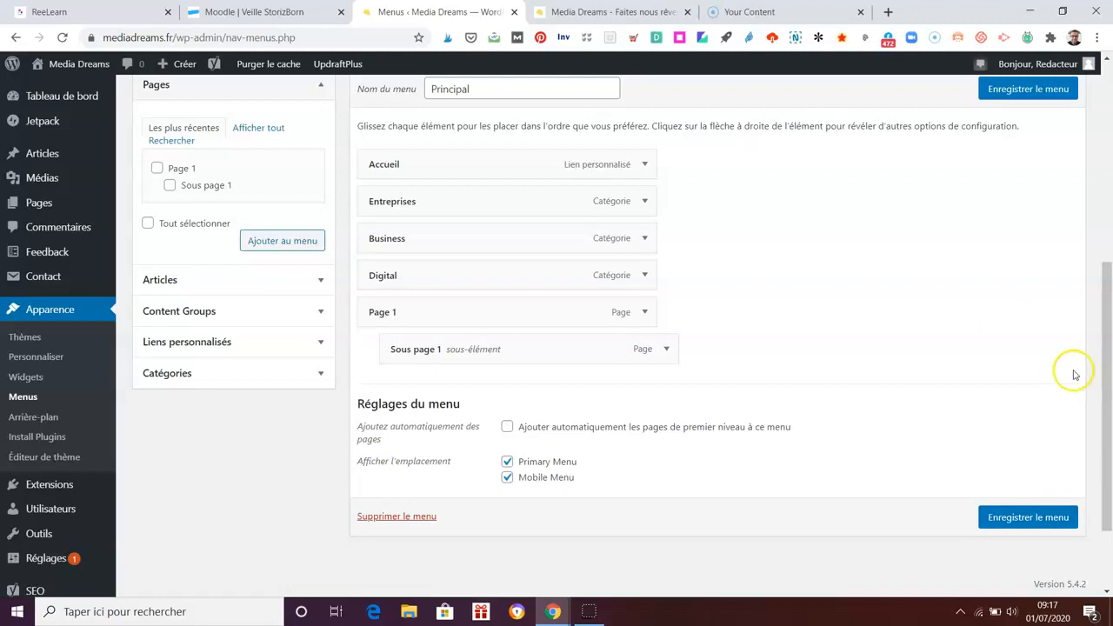
pyautogui.click(1031, 91)
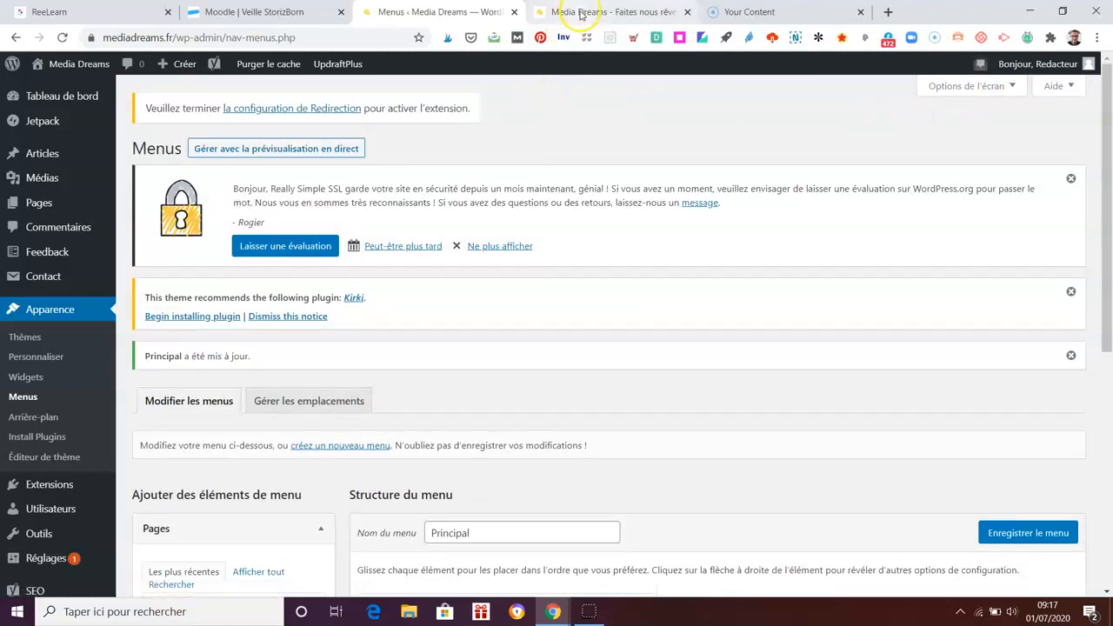
# Reload the site's home page in the other browser tab and check for Sous page 1 under Page 1 in the navigation.
pyautogui.click(579, 14)
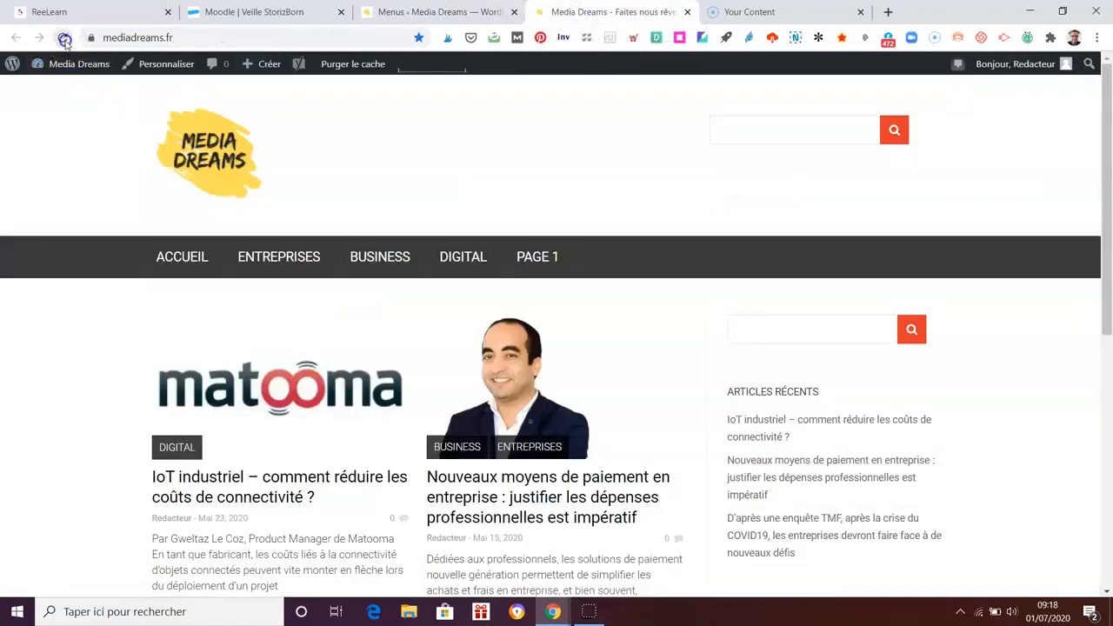
pyautogui.click(64, 39)
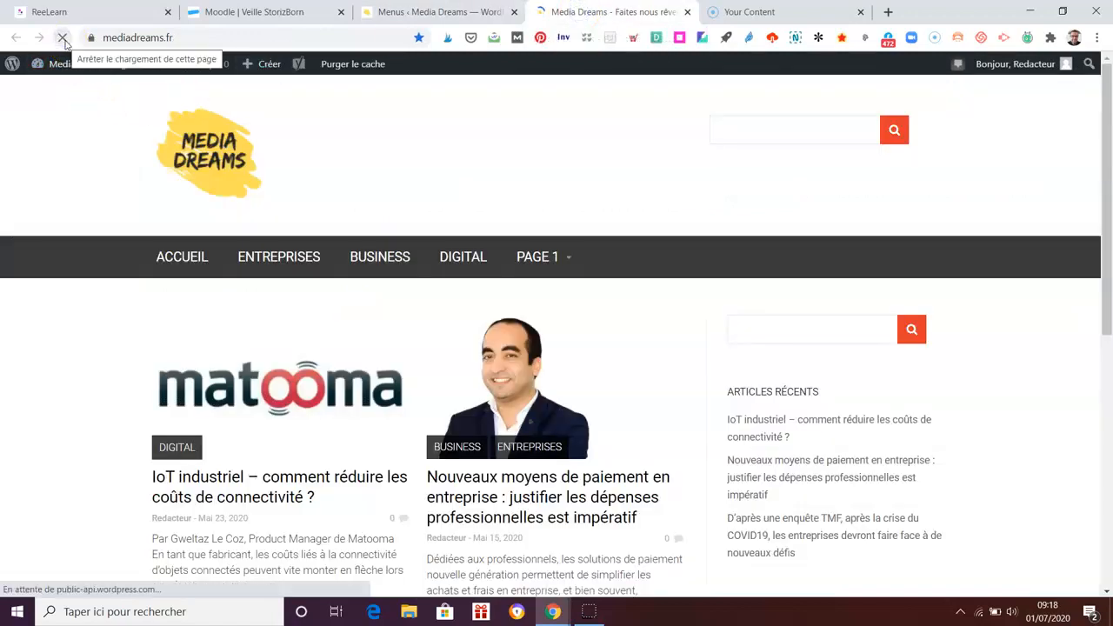
pyautogui.moveTo(564, 259)
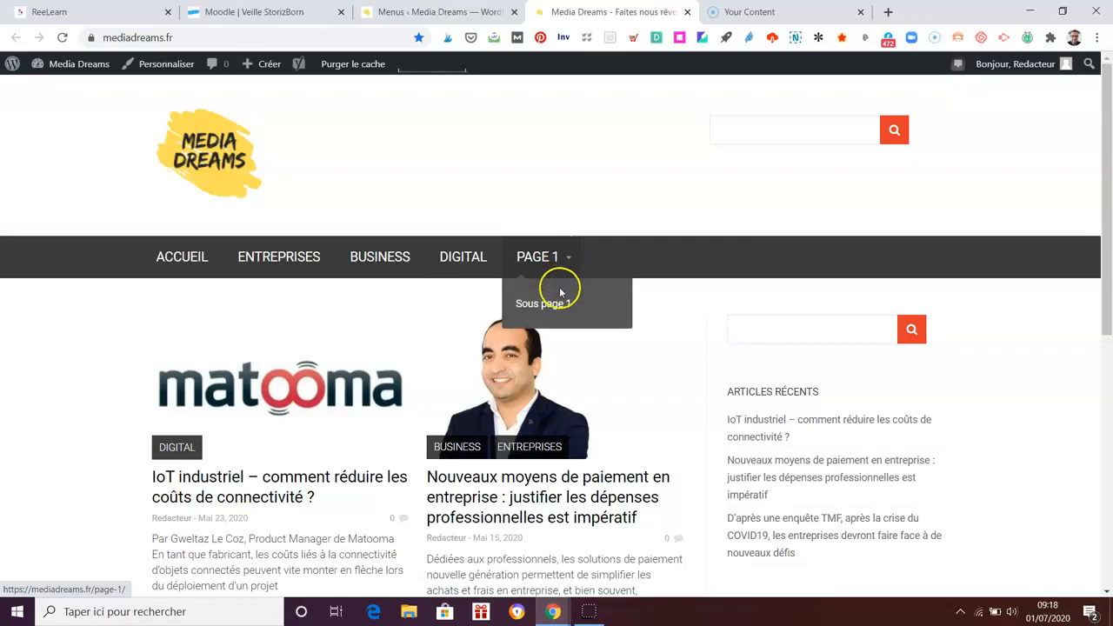
pyautogui.click(572, 259)
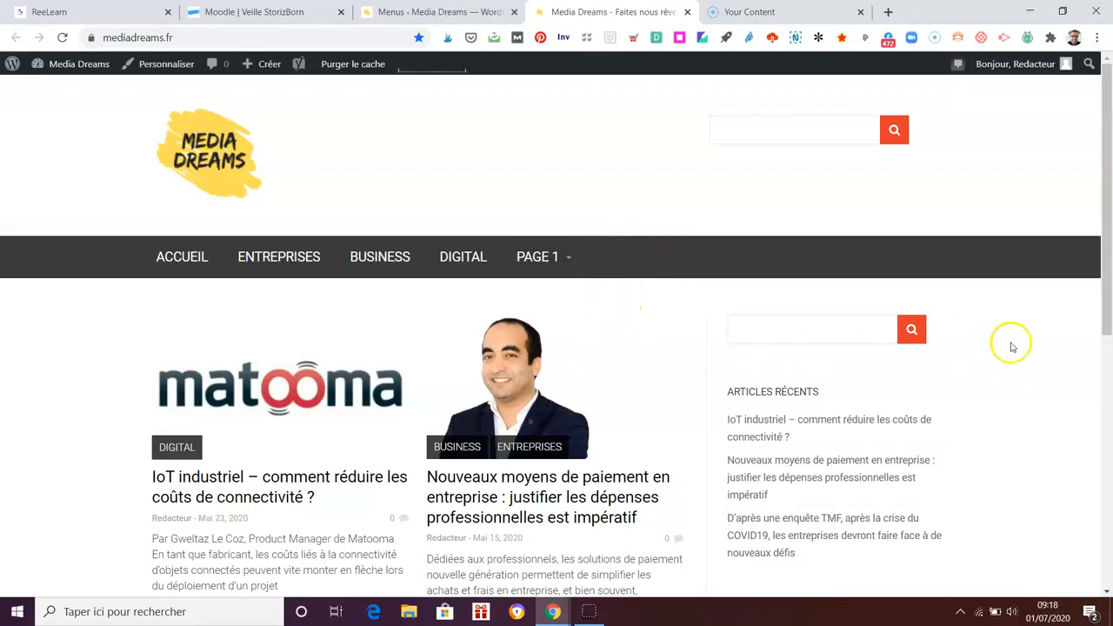
# Close the site's home page tab and, in the site admin, start a new page titled "Sous page No 2".
pyautogui.click(405, 16)
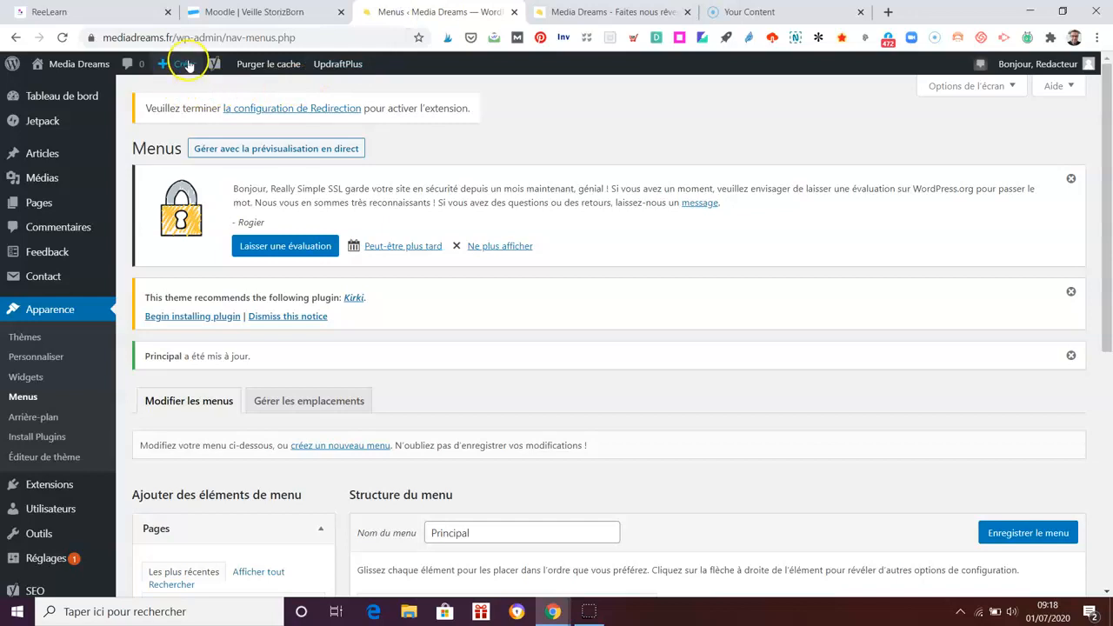
pyautogui.moveTo(183, 64)
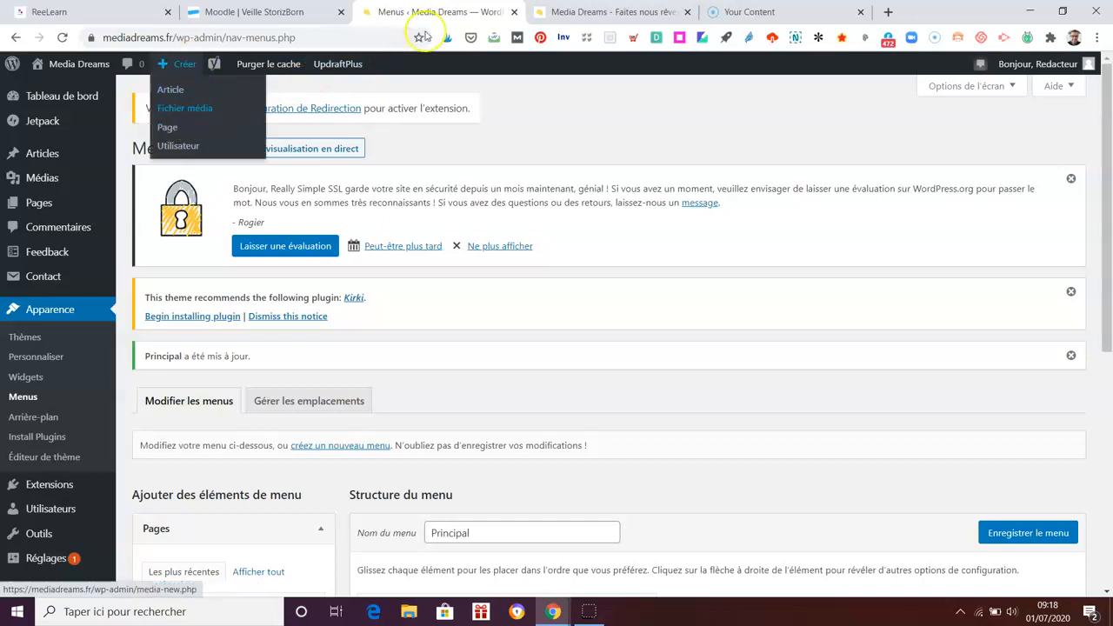
pyautogui.click(565, 12)
pyautogui.click(690, 12)
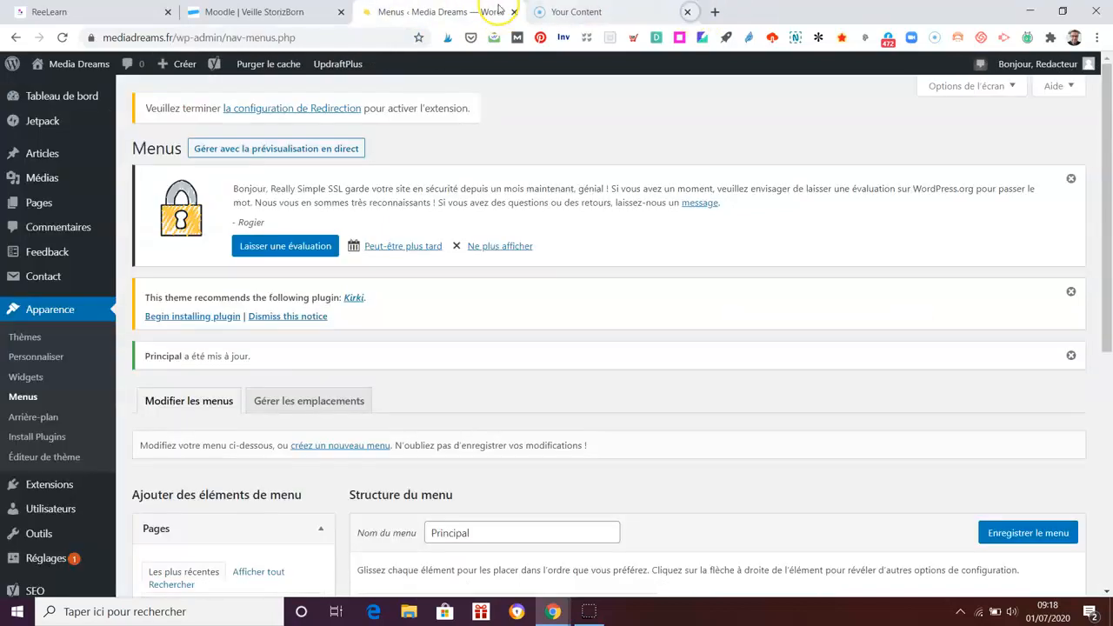
pyautogui.moveTo(169, 66)
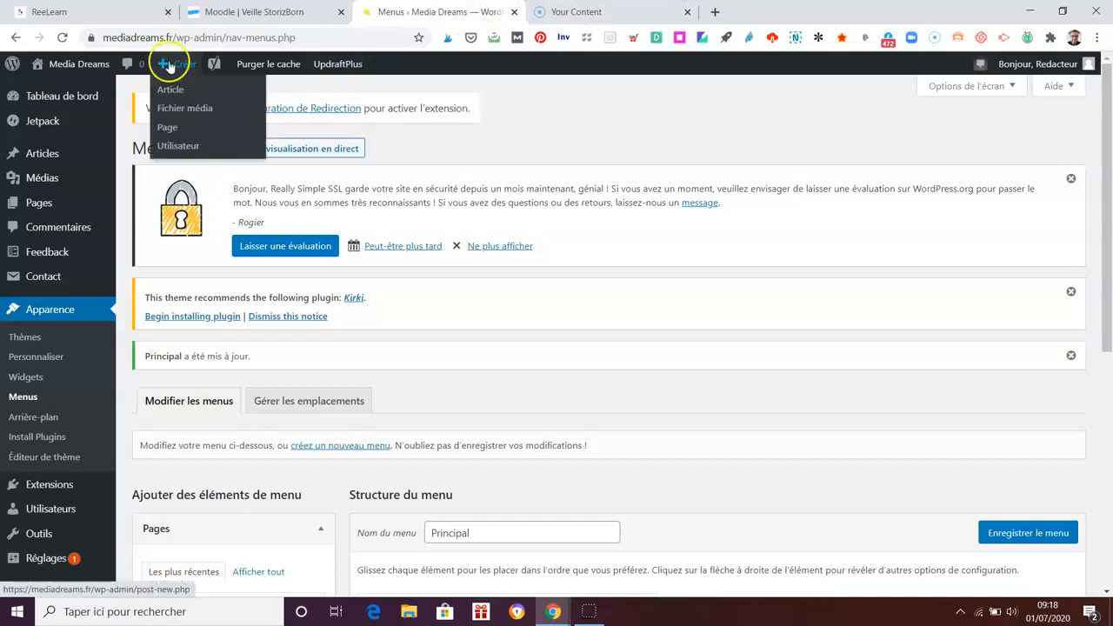
pyautogui.click(168, 129)
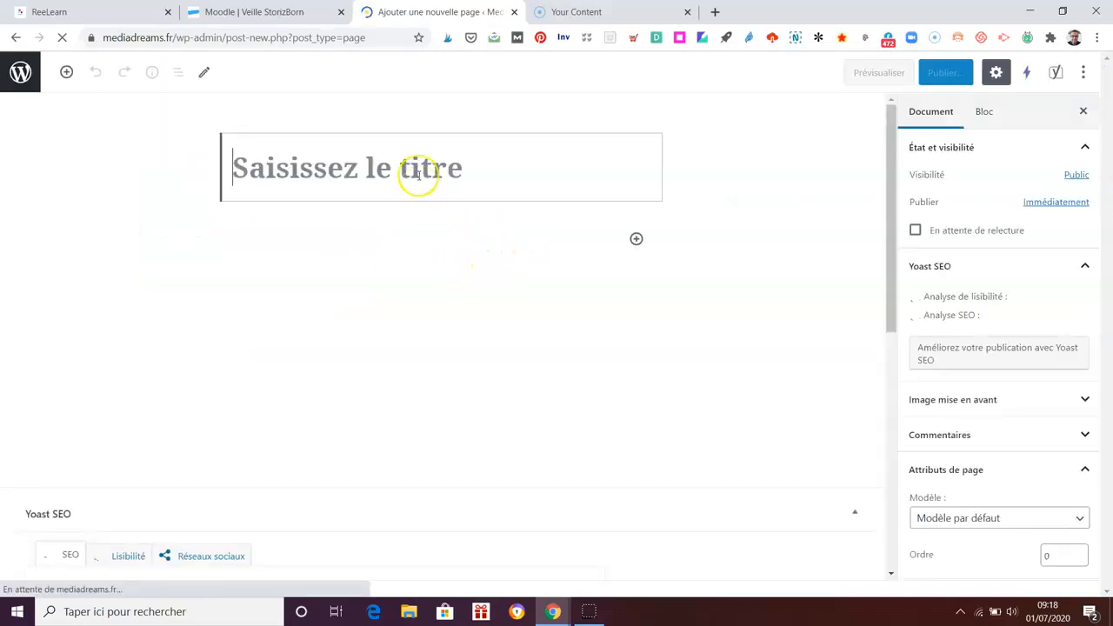
pyautogui.write('Sous page No 2')
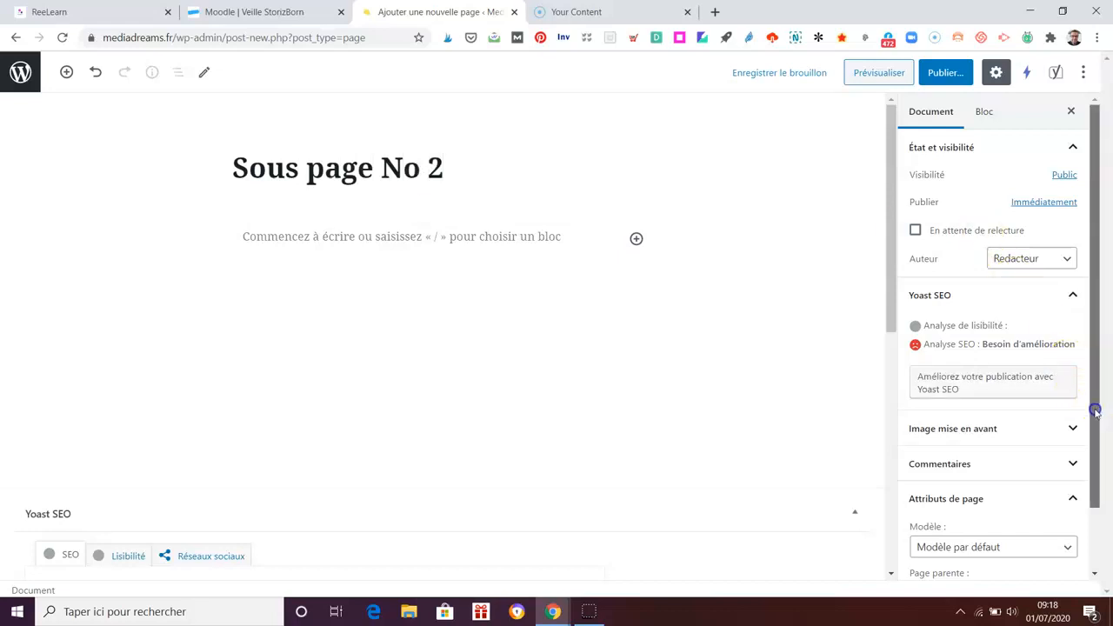
# Set Page 1 as the parent page of Sous page No 2 and publish it.
pyautogui.scroll(-1, 1101, 543)
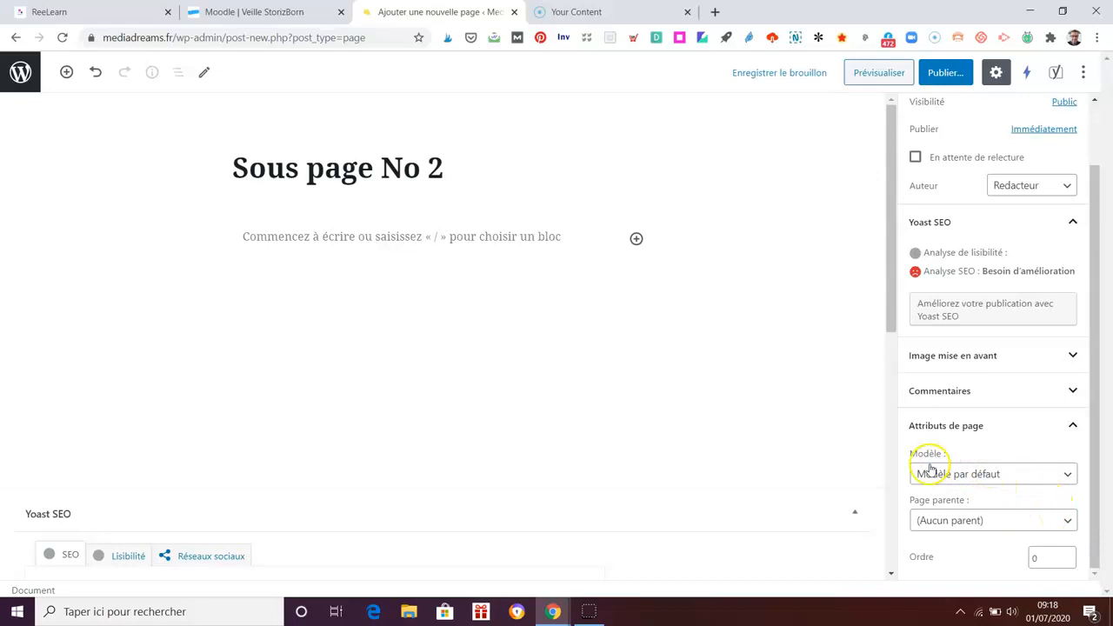
pyautogui.click(1066, 522)
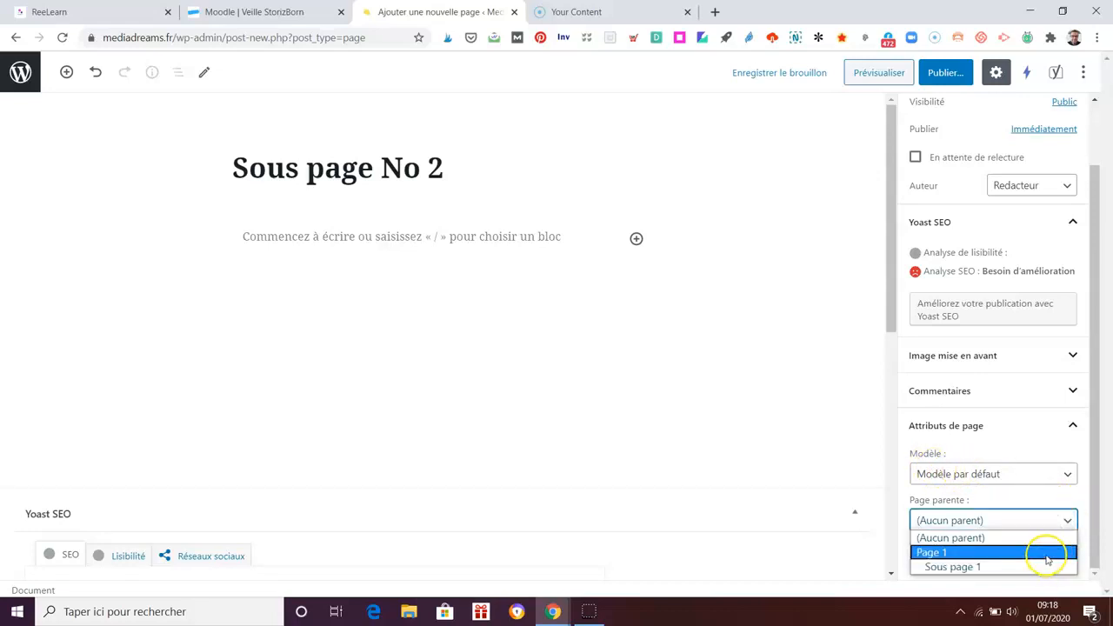
pyautogui.click(1043, 553)
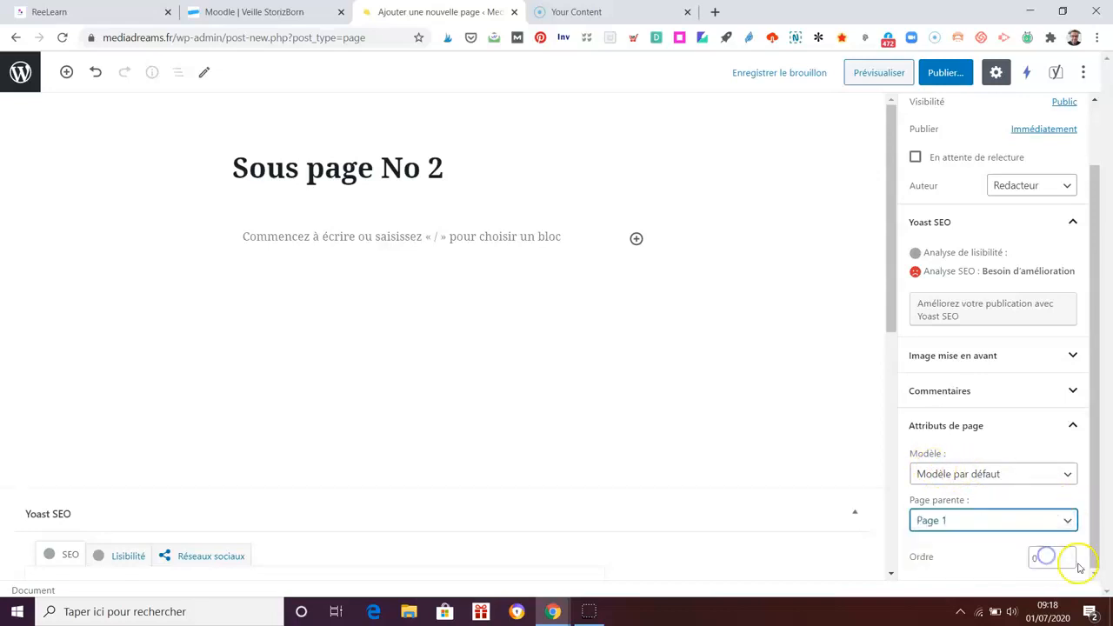
pyautogui.click(945, 72)
pyautogui.click(997, 75)
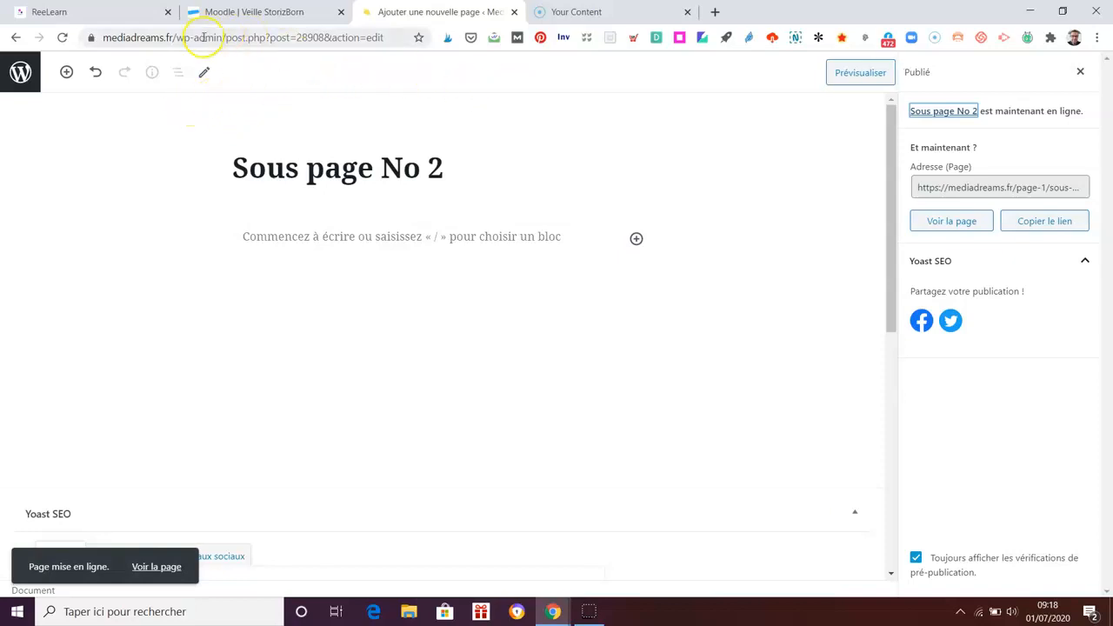
# Load the site's home page at mediadreams.fr and open the Principal menu's structure for editing from there.
pyautogui.moveTo(202, 39); pyautogui.dragTo(422, 37)
pyautogui.press('BackSpace')
pyautogui.press('BackSpace')
pyautogui.press('BackSpace')
pyautogui.press('BackSpace')
pyautogui.press('Return')
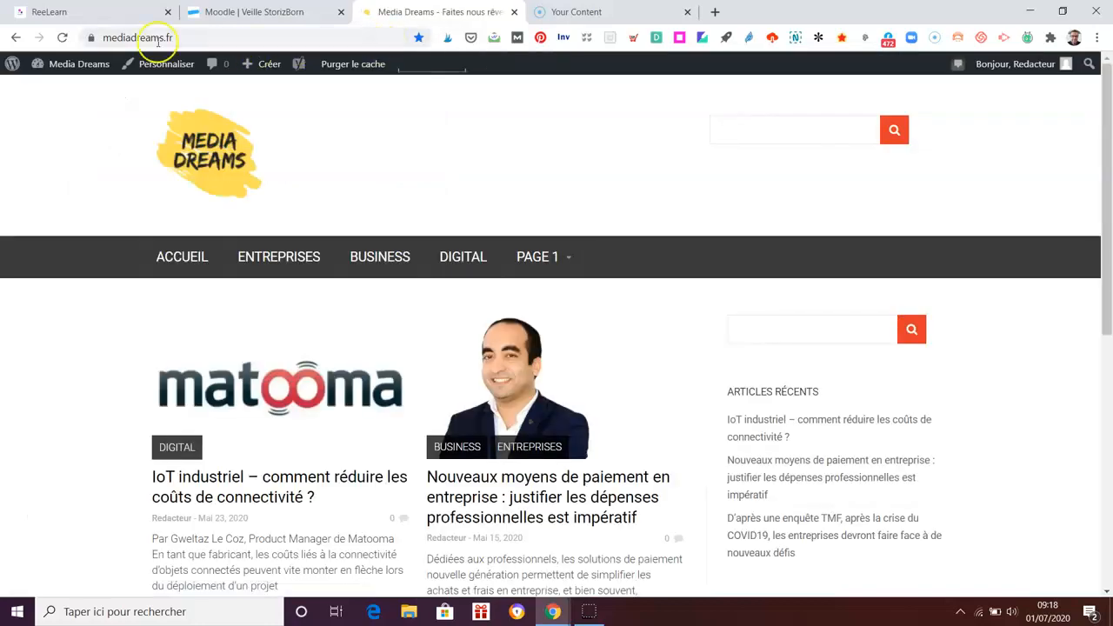
pyautogui.moveTo(48, 72)
pyautogui.click(47, 146)
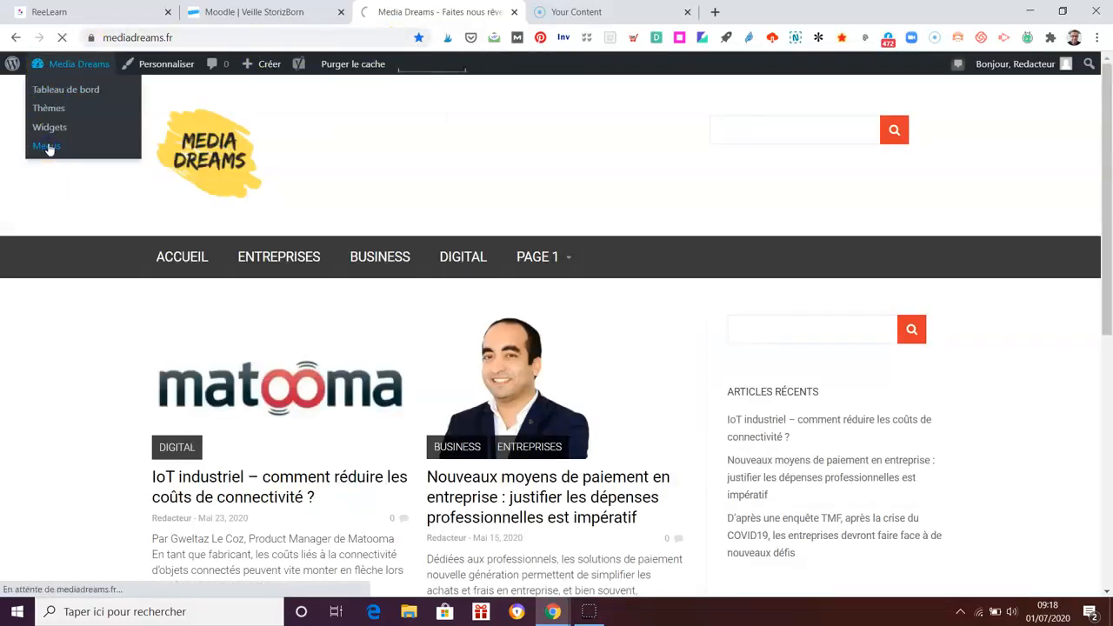
pyautogui.scroll(-3, 782, 433)
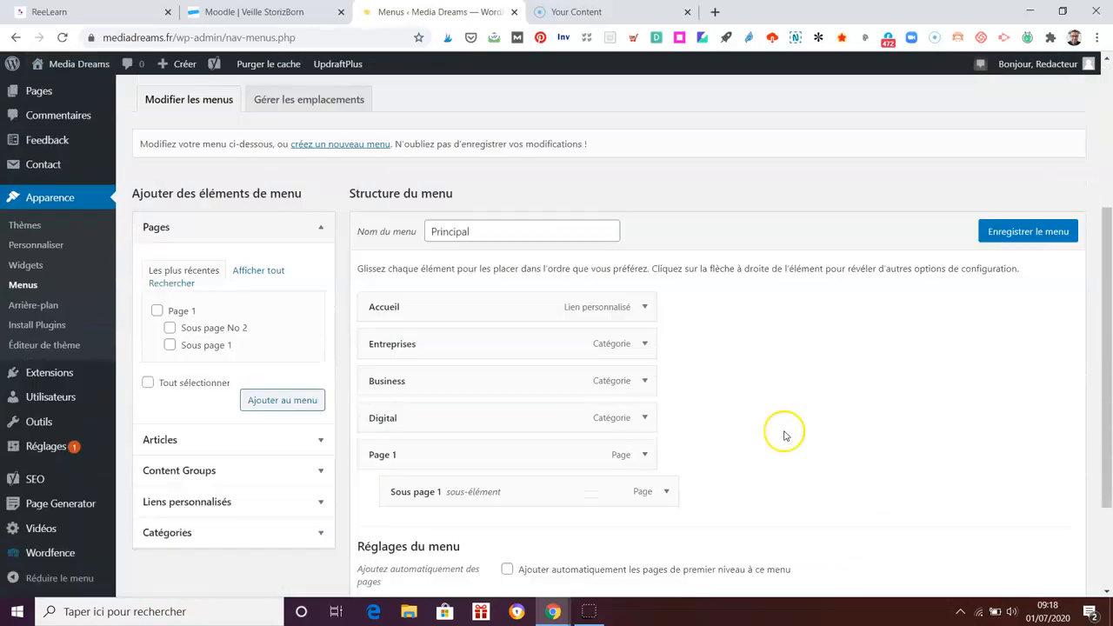
# Add the page Sous page No 2 to the Principal menu as a sub-item of Page 1 and save the menu.
pyautogui.scroll(-2, 784, 434)
pyautogui.moveTo(486, 131); pyautogui.dragTo(392, 132)
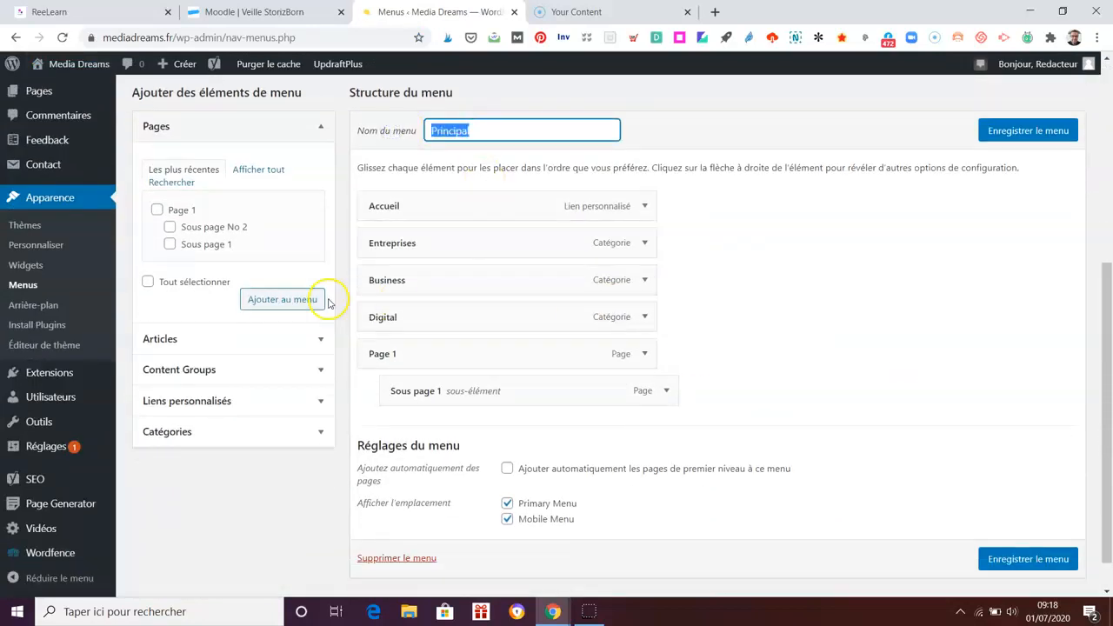
pyautogui.click(170, 227)
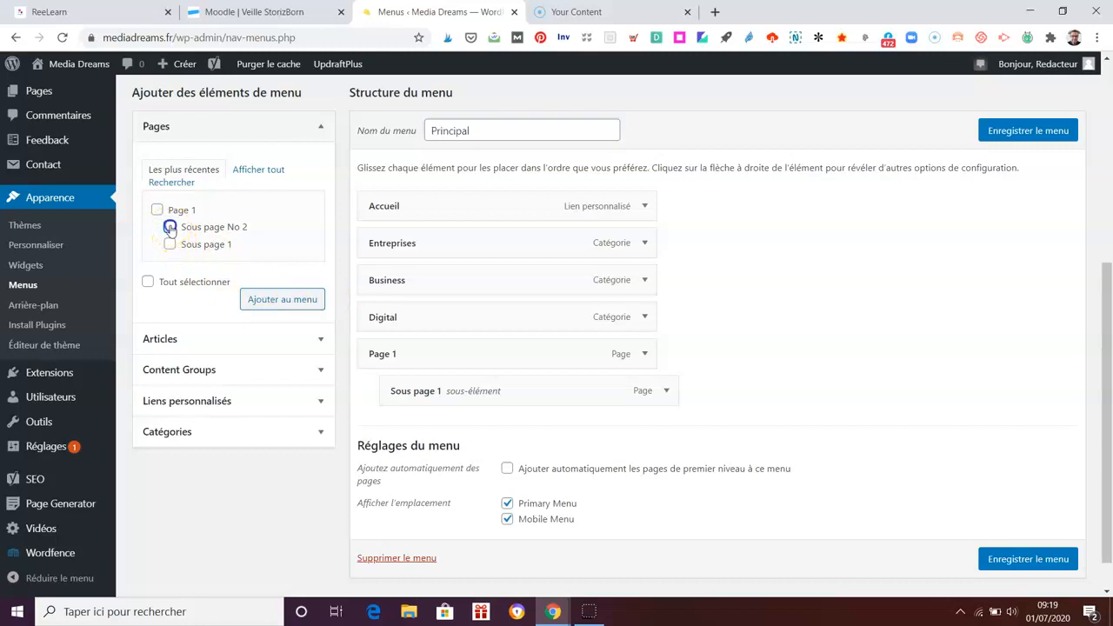
pyautogui.click(254, 305)
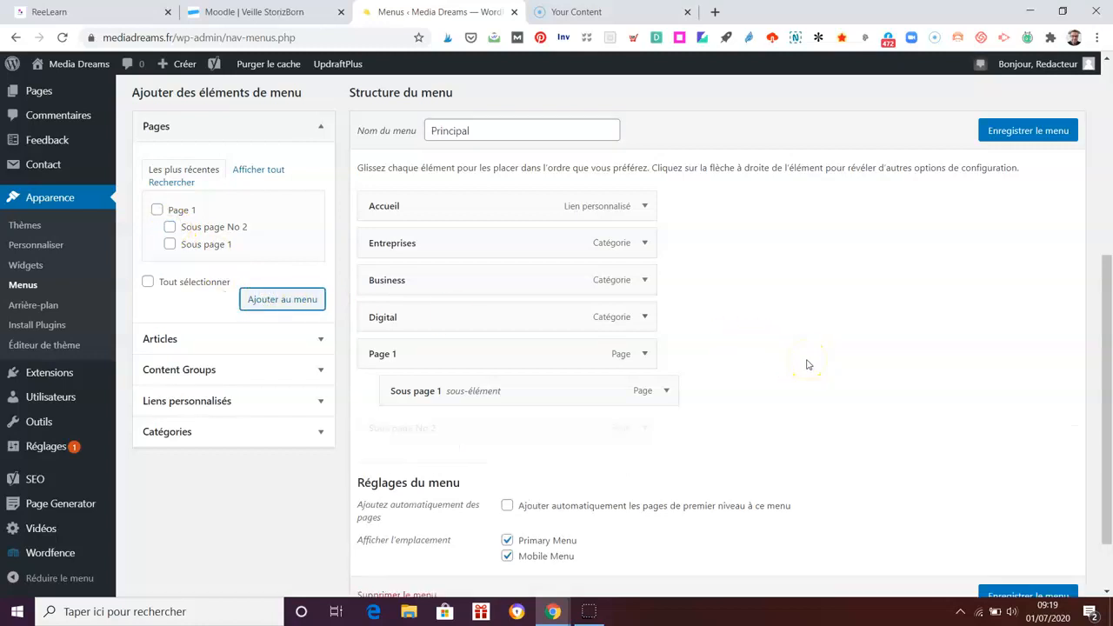
pyautogui.scroll(-1, 805, 366)
pyautogui.moveTo(550, 356); pyautogui.dragTo(574, 385)
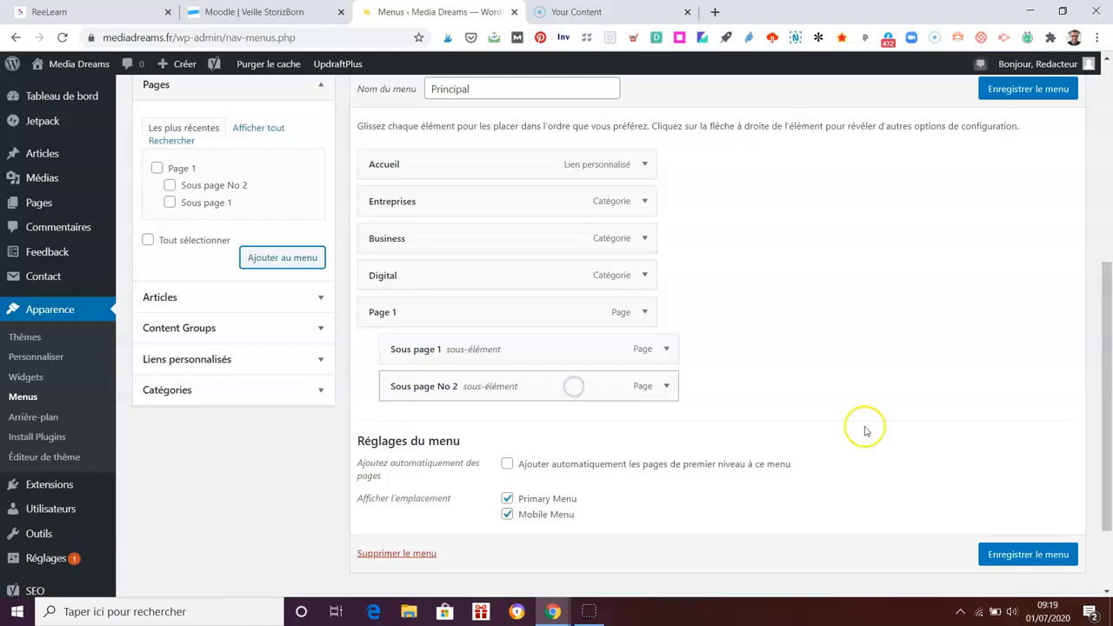
pyautogui.click(1036, 554)
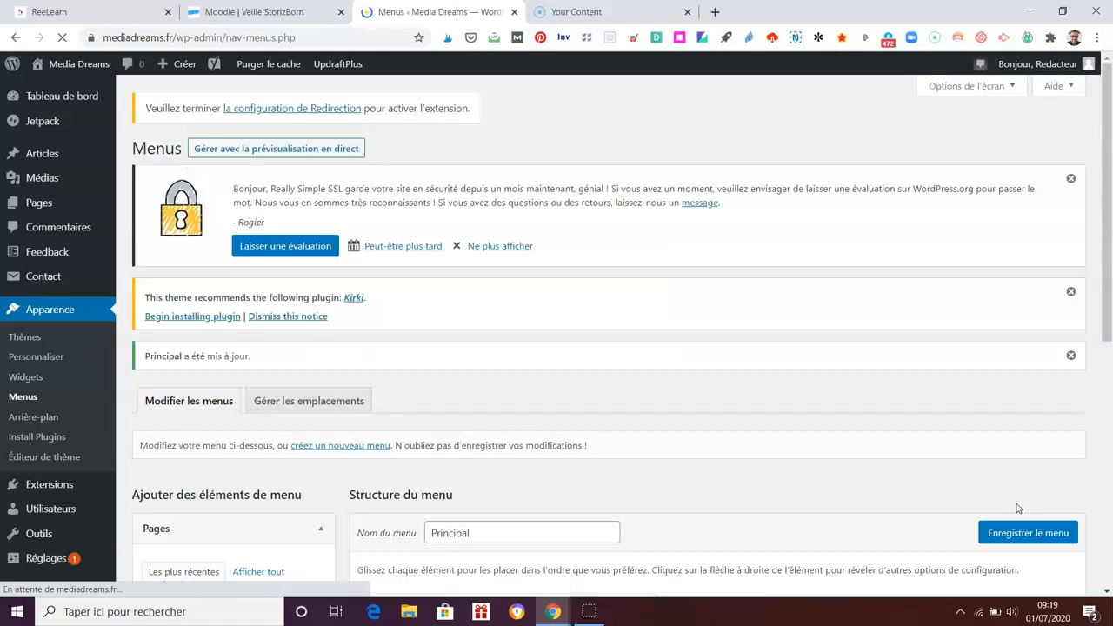
# Add the article "IoT industriel – comment réduire les coûts de connectivité ?" to the menu as a sub-item of Page 1 and save the menu.
pyautogui.scroll(-3, 901, 521)
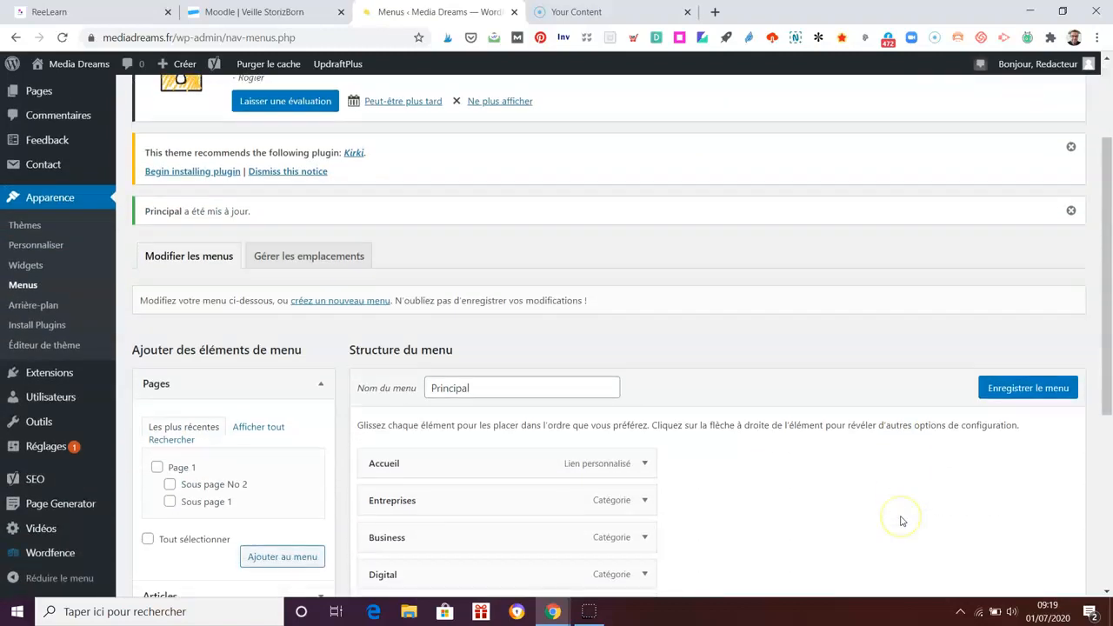
pyautogui.scroll(1, 892, 521)
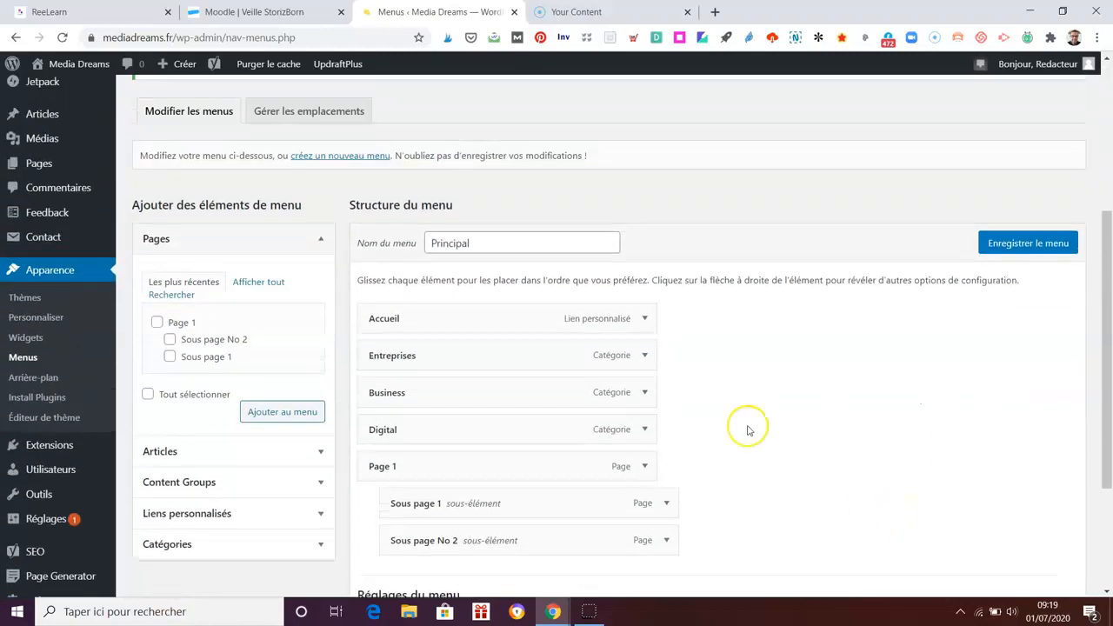
pyautogui.click(322, 239)
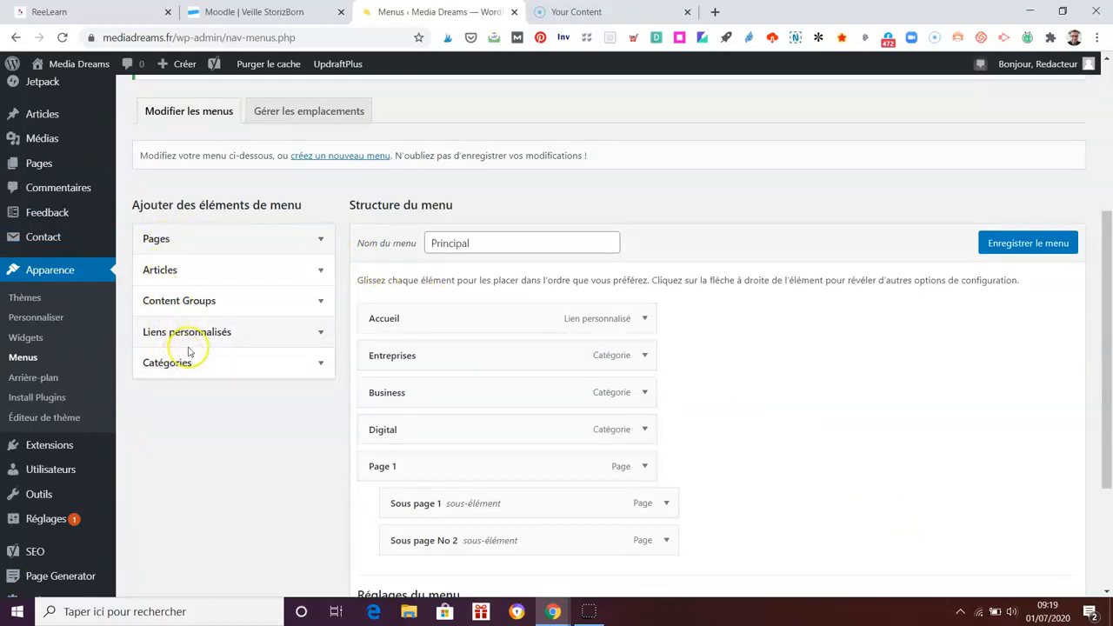
pyautogui.click(319, 270)
pyautogui.scroll(-1, 856, 403)
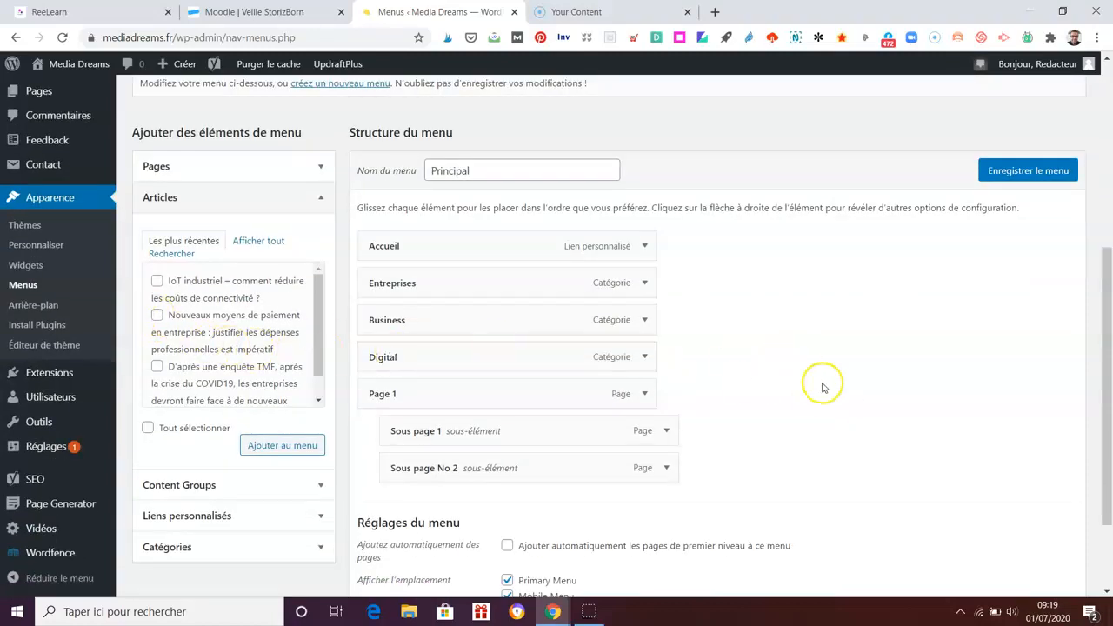
pyautogui.click(274, 447)
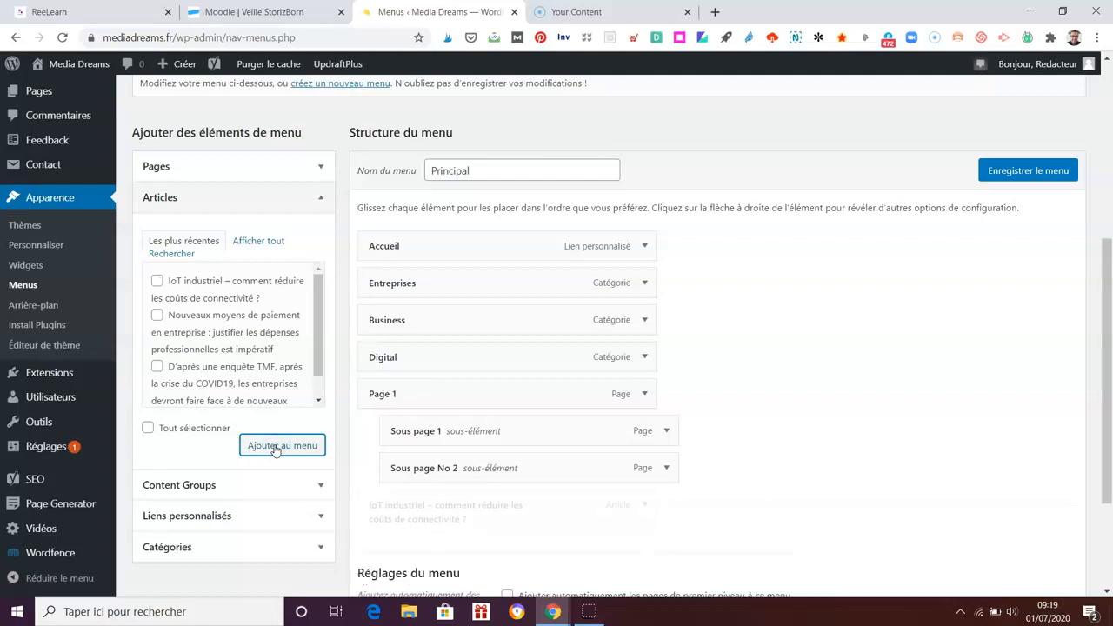
pyautogui.scroll(-1, 890, 425)
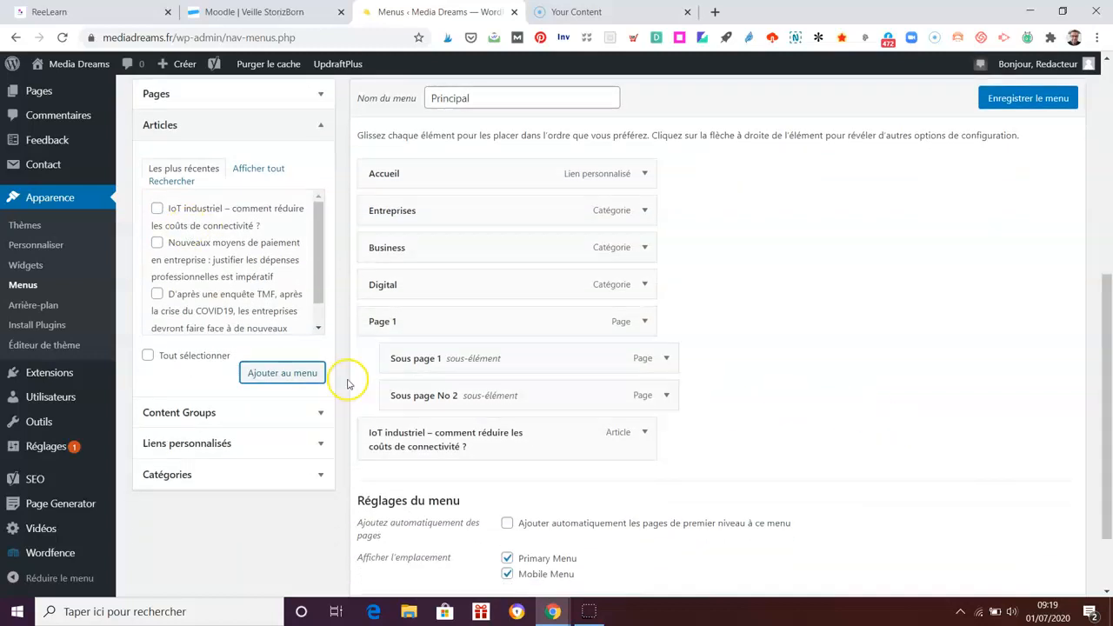
pyautogui.moveTo(441, 438); pyautogui.dragTo(462, 439)
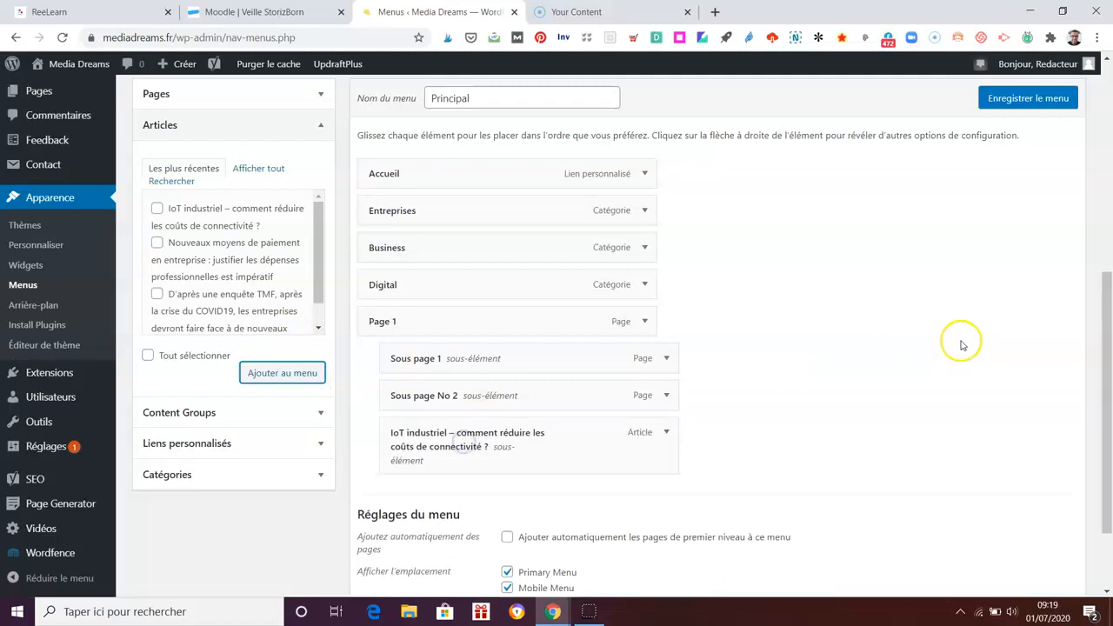
pyautogui.click(1039, 101)
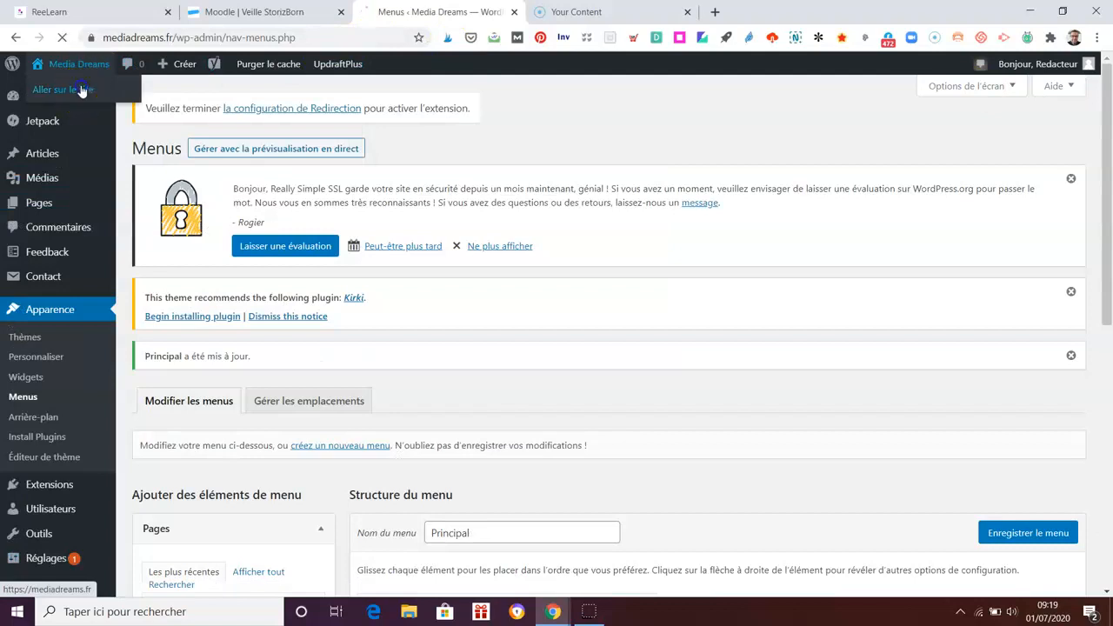
# Visit the site's home page to check the sub-items under Page 1 in the navigation, and return to the menu editor.
pyautogui.click(80, 90)
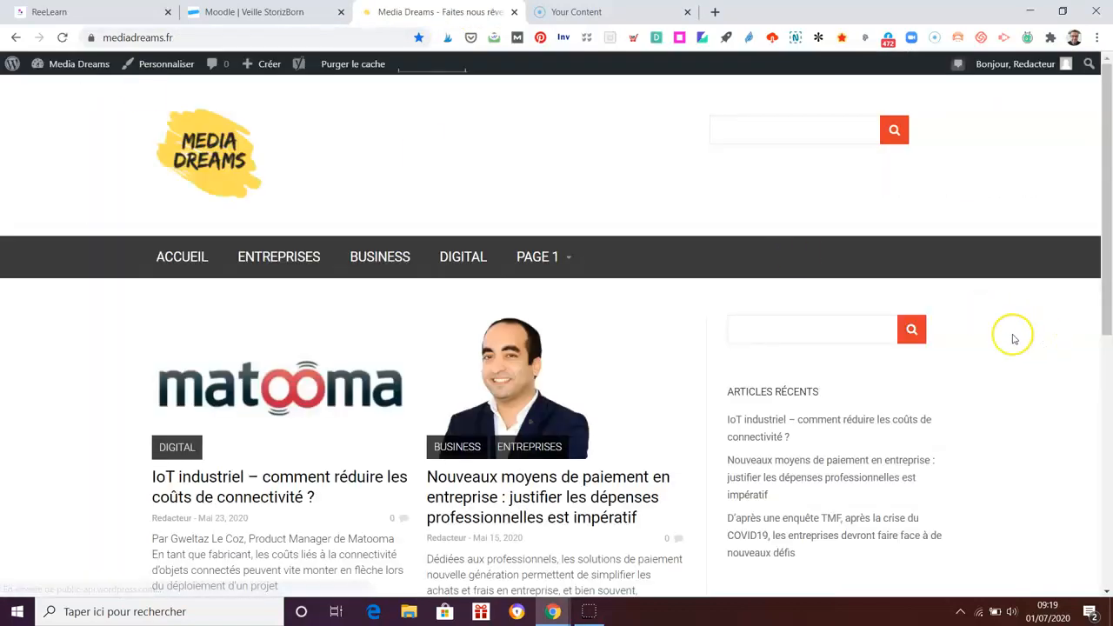
pyautogui.moveTo(571, 258)
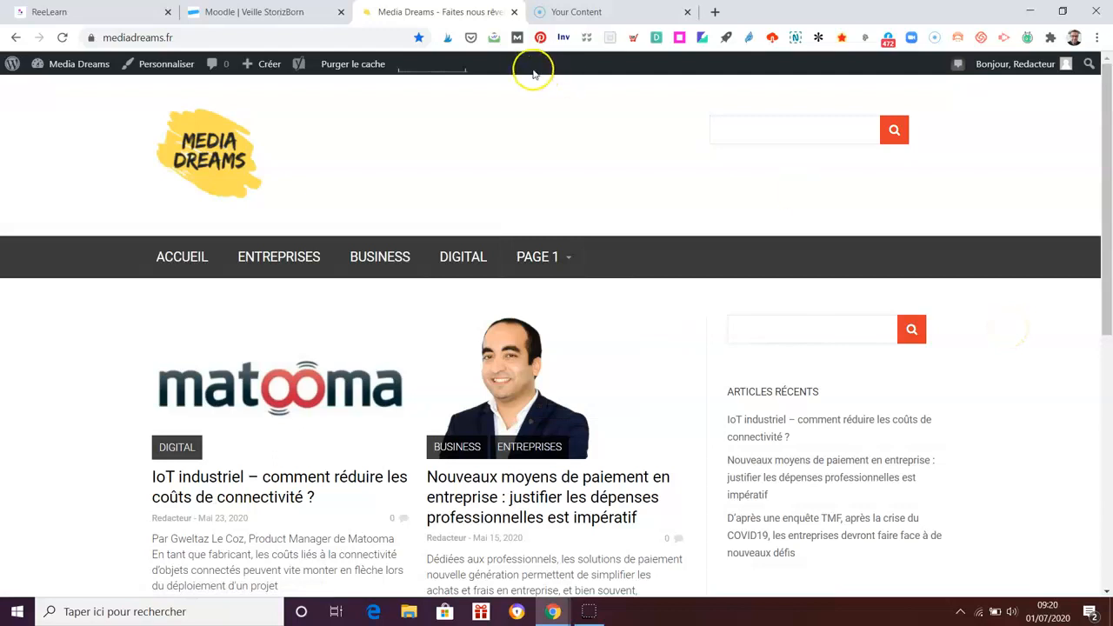
pyautogui.moveTo(83, 64)
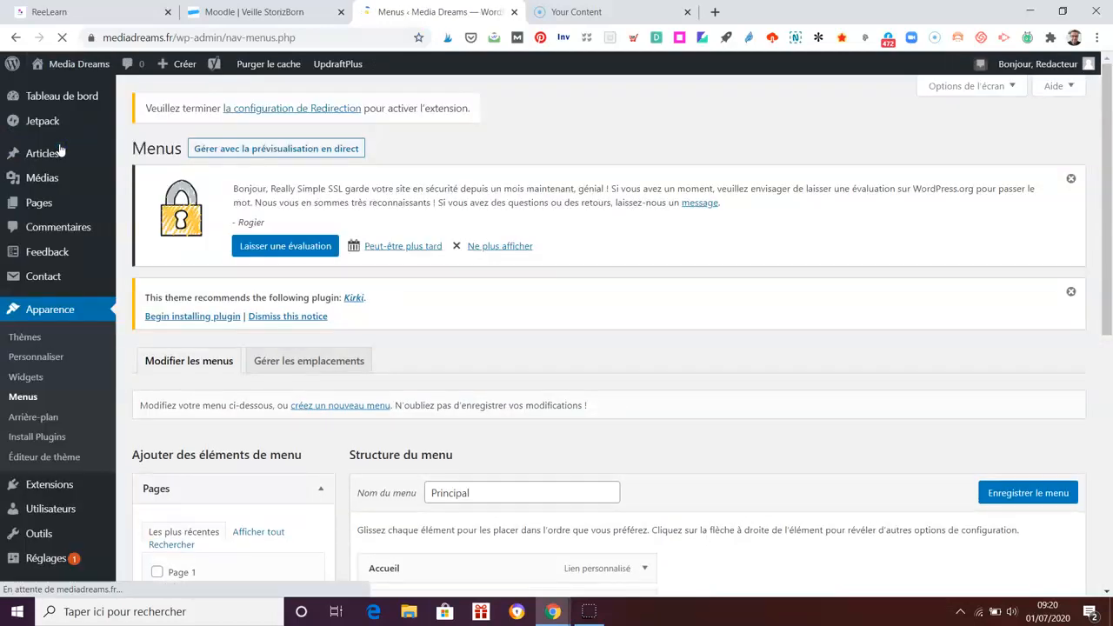
# Remove the IoT industriel article and Sous page No 2 from the Principal menu's structure.
pyautogui.scroll(-4, 745, 330)
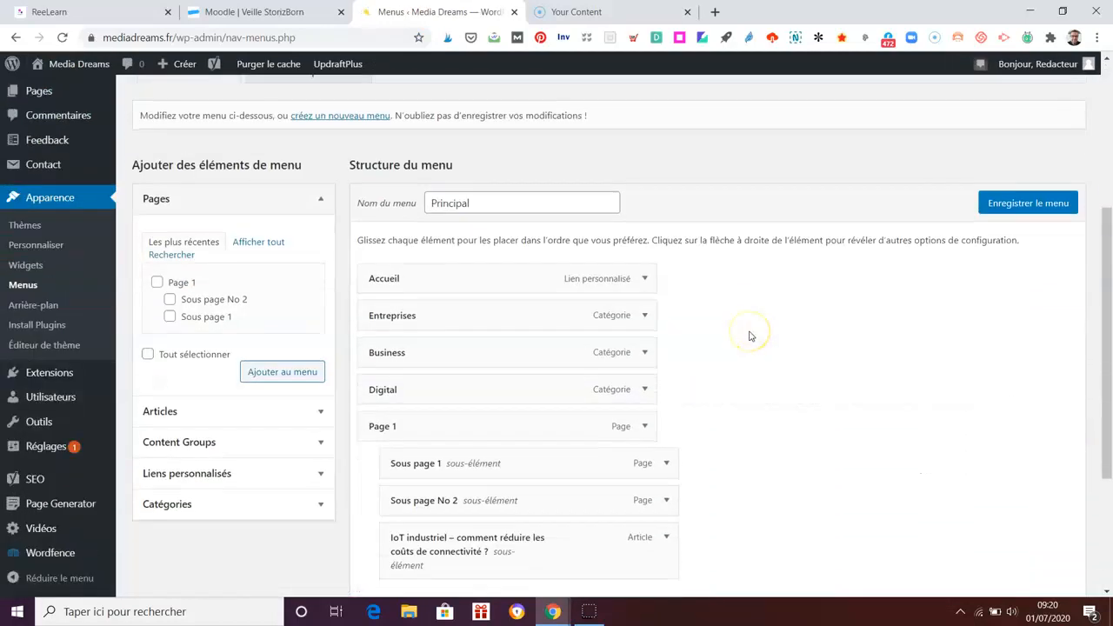
pyautogui.scroll(-1, 751, 336)
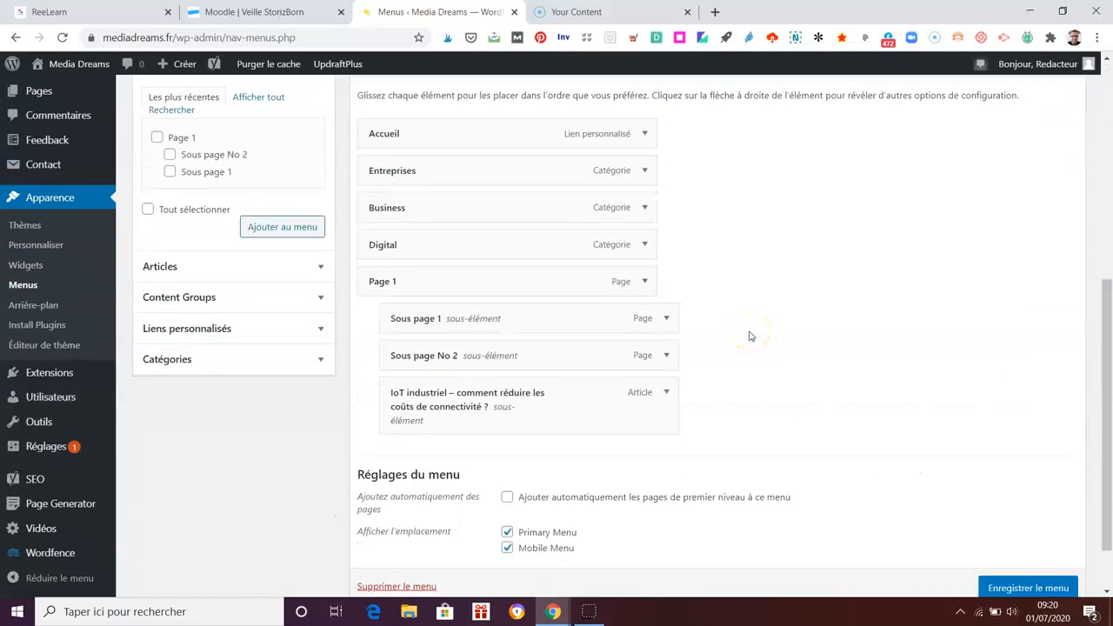
pyautogui.click(668, 392)
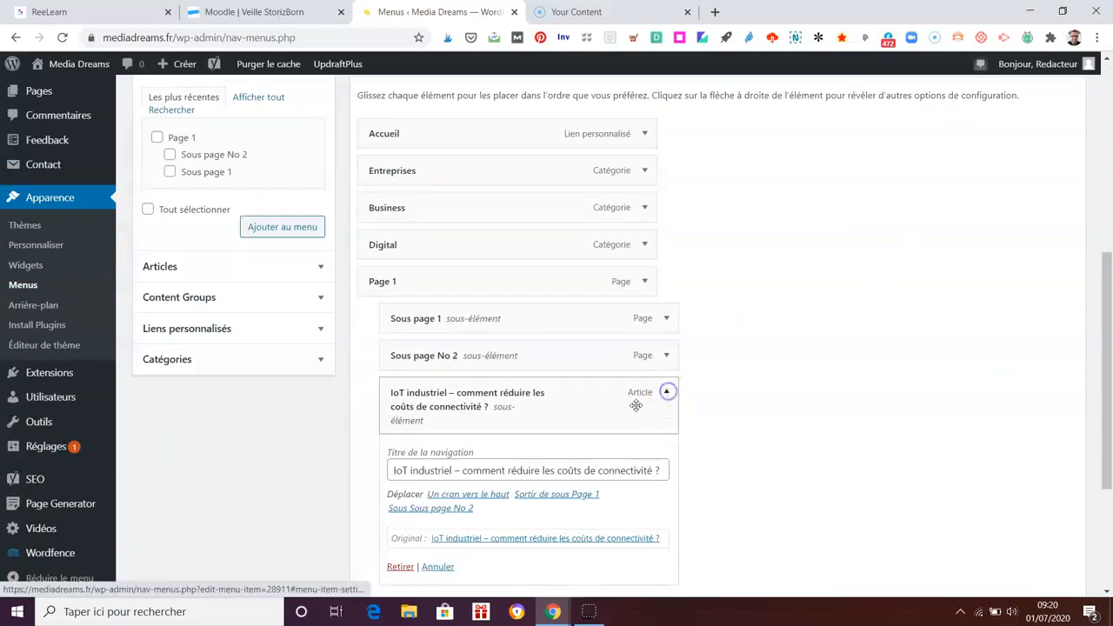
pyautogui.click(402, 568)
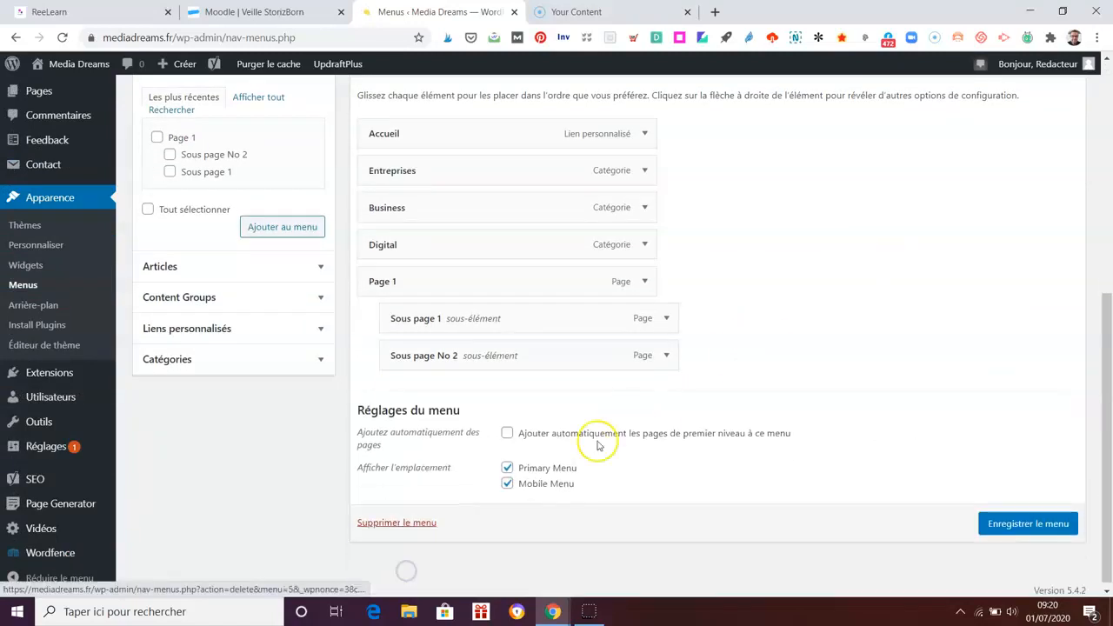
pyautogui.click(666, 354)
pyautogui.click(401, 502)
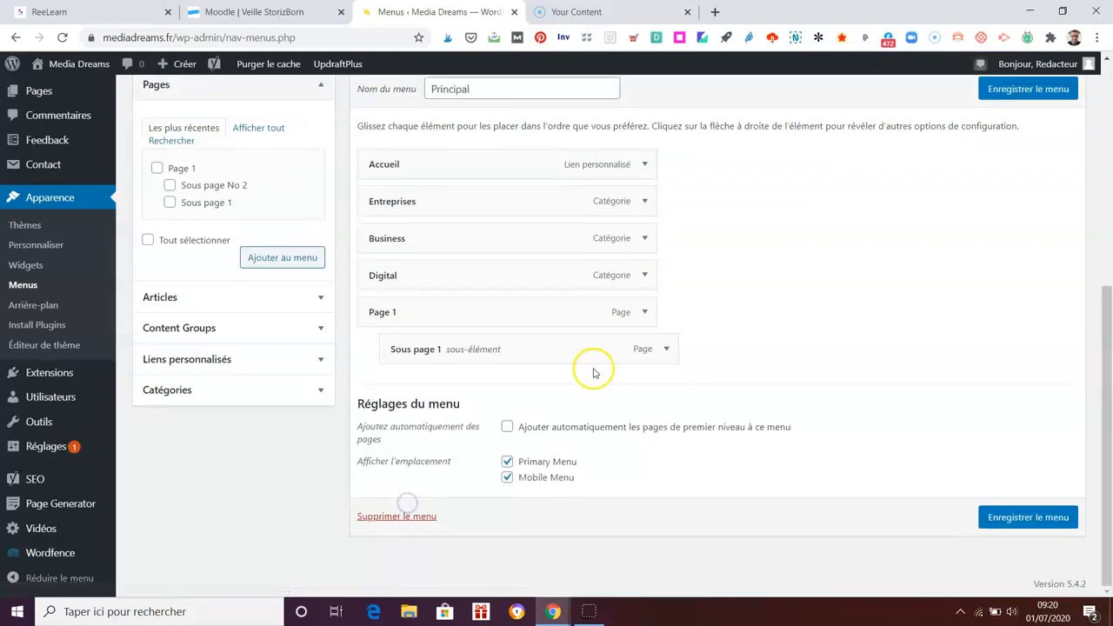
# Remove Sous page 1 and its parent item Page 1 from the Principal menu and save the menu.
pyautogui.click(666, 351)
pyautogui.click(400, 452)
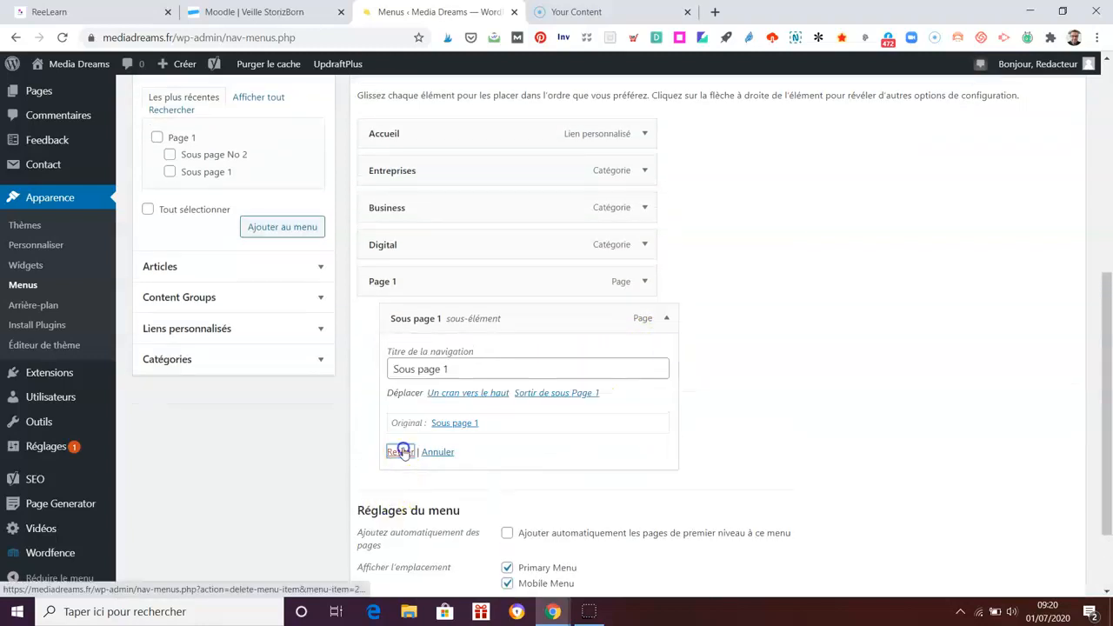
pyautogui.click(645, 349)
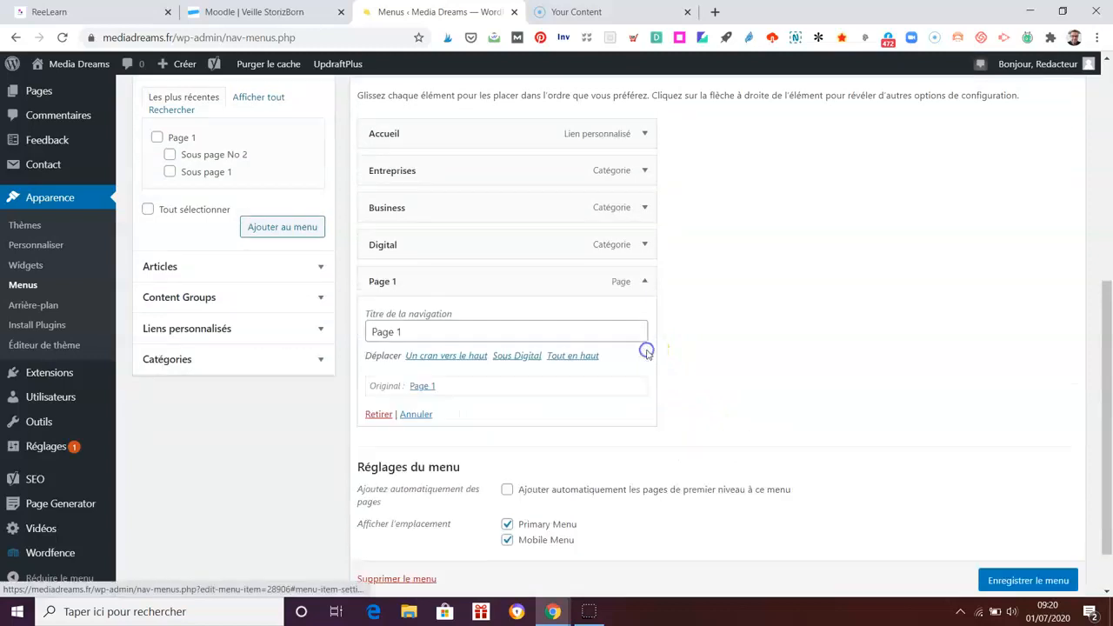
pyautogui.click(379, 414)
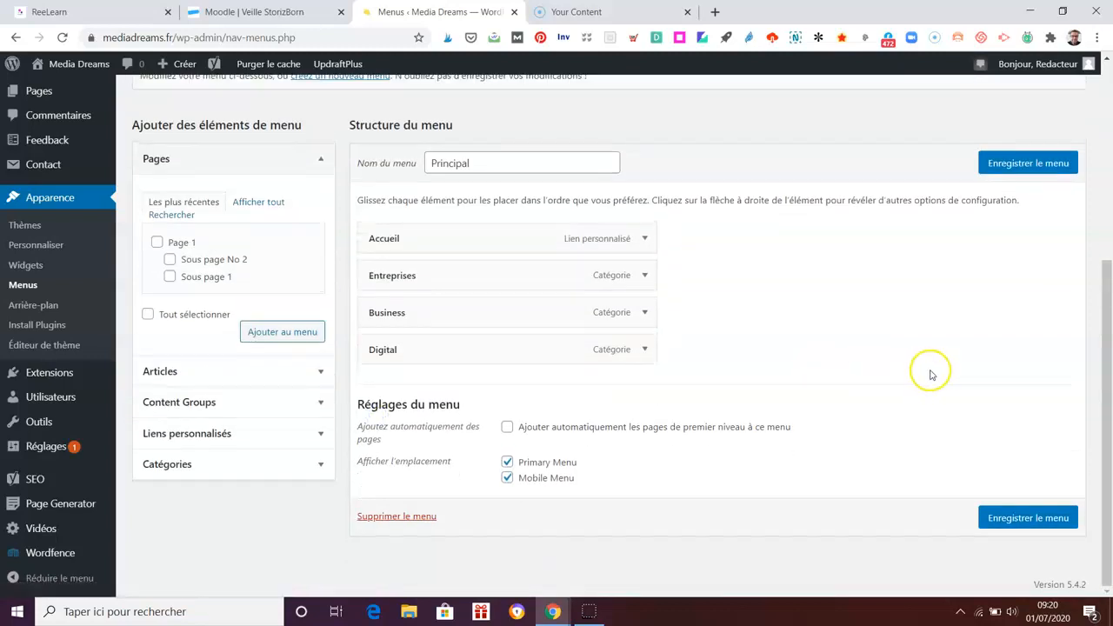
pyautogui.click(1025, 164)
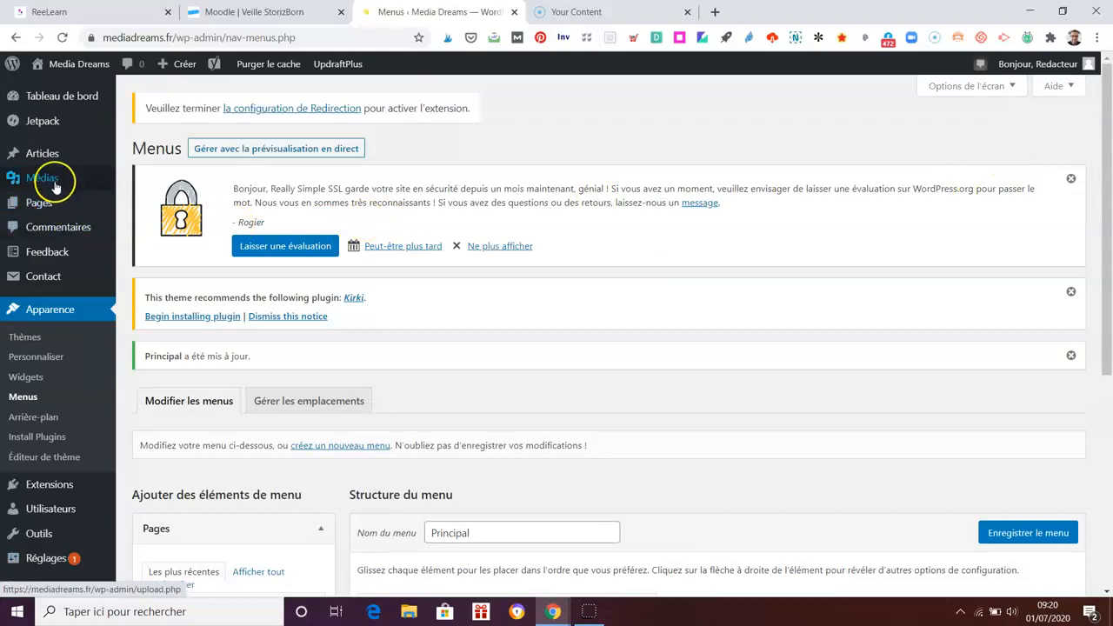
# In the list of all pages, move Page 1, Sous page 1 and Sous page No 2 to the trash, leaving out Privacy Policy.
pyautogui.moveTo(92, 200)
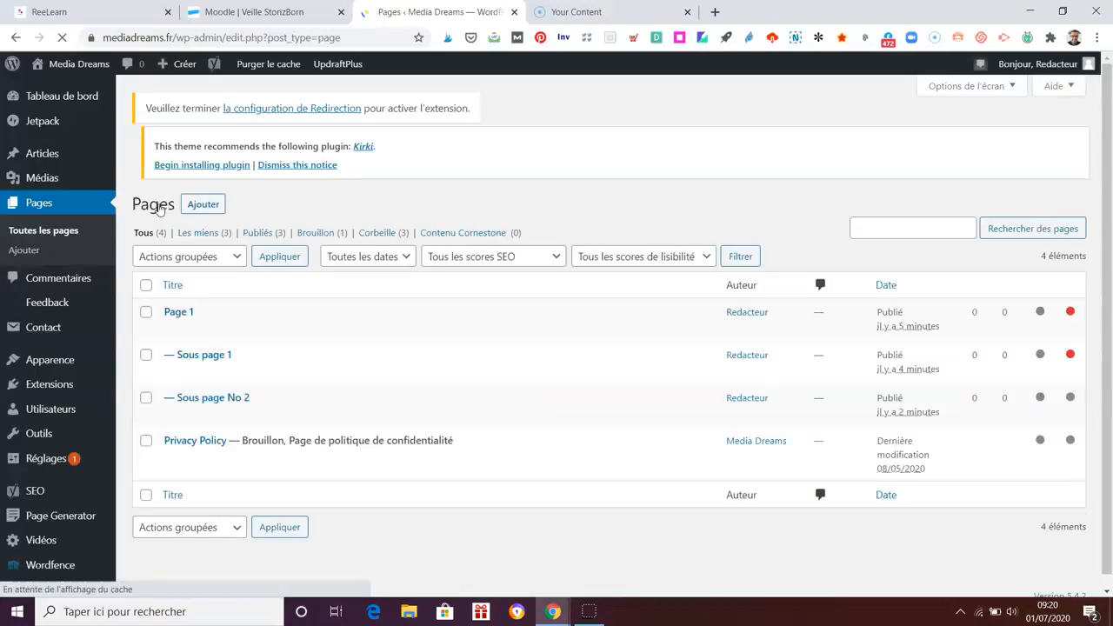
pyautogui.click(145, 296)
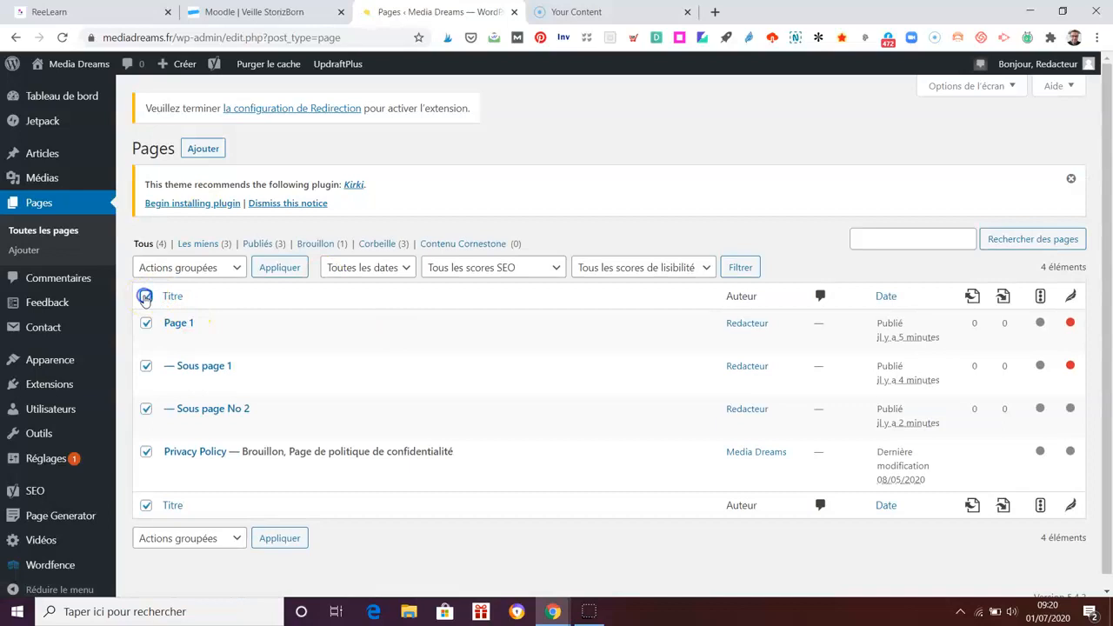
pyautogui.click(145, 452)
pyautogui.click(234, 268)
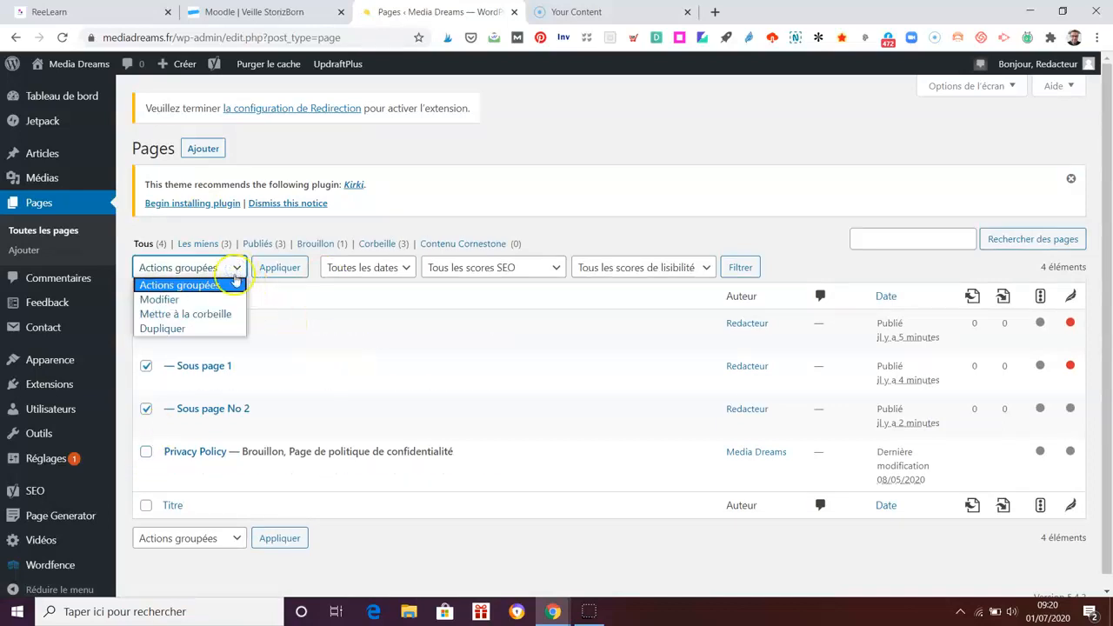
pyautogui.click(219, 314)
pyautogui.click(278, 269)
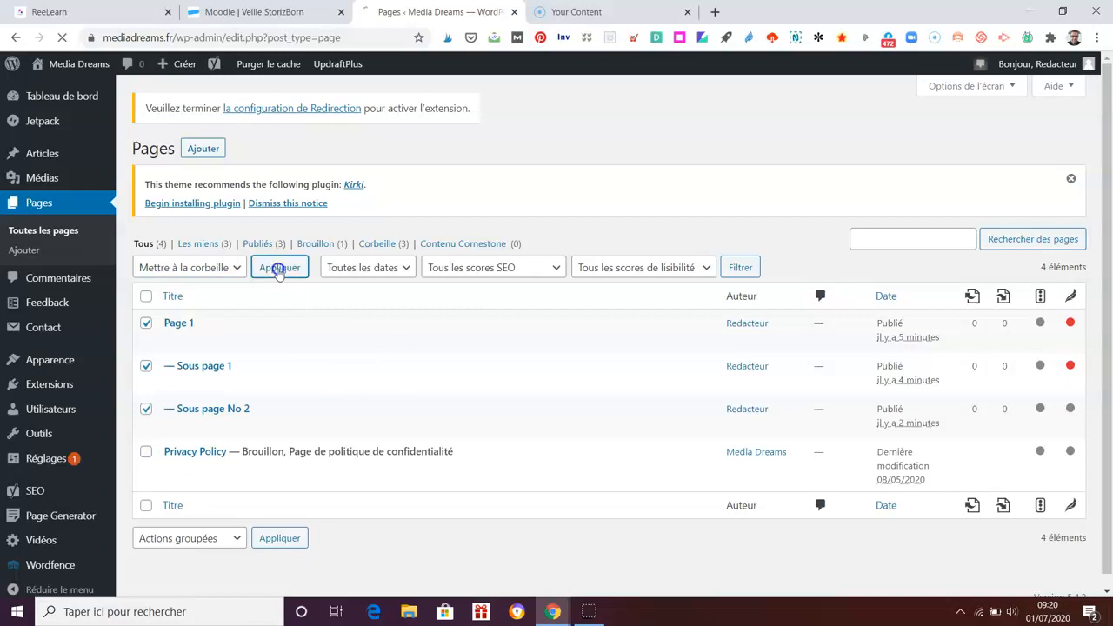